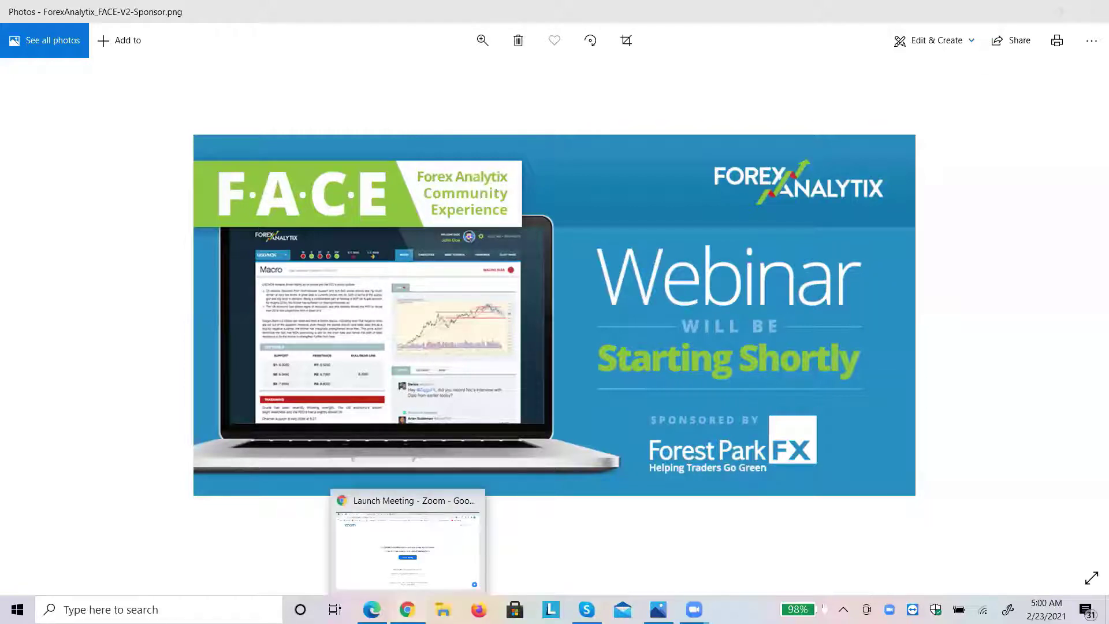
# Switch from the webinar banner in Photos to Chrome's 'Launch Meeting - Zoom' page.
pyautogui.click(407, 609)
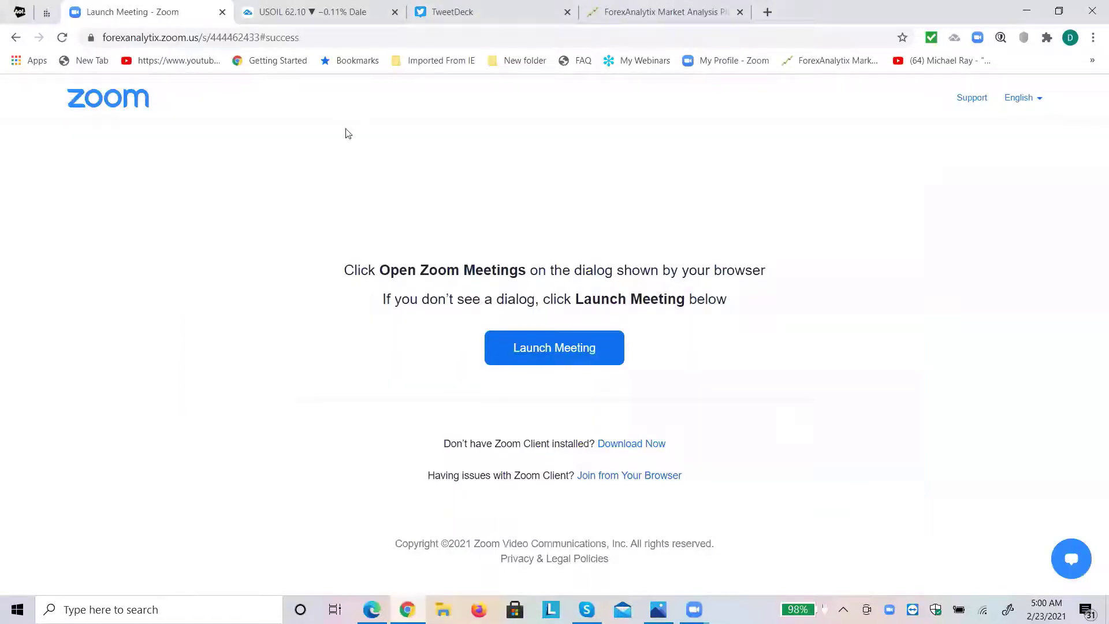
# View USOIL on the 2-hour interval in TradingView, then switch to EURGBP.
pyautogui.click(267, 18)
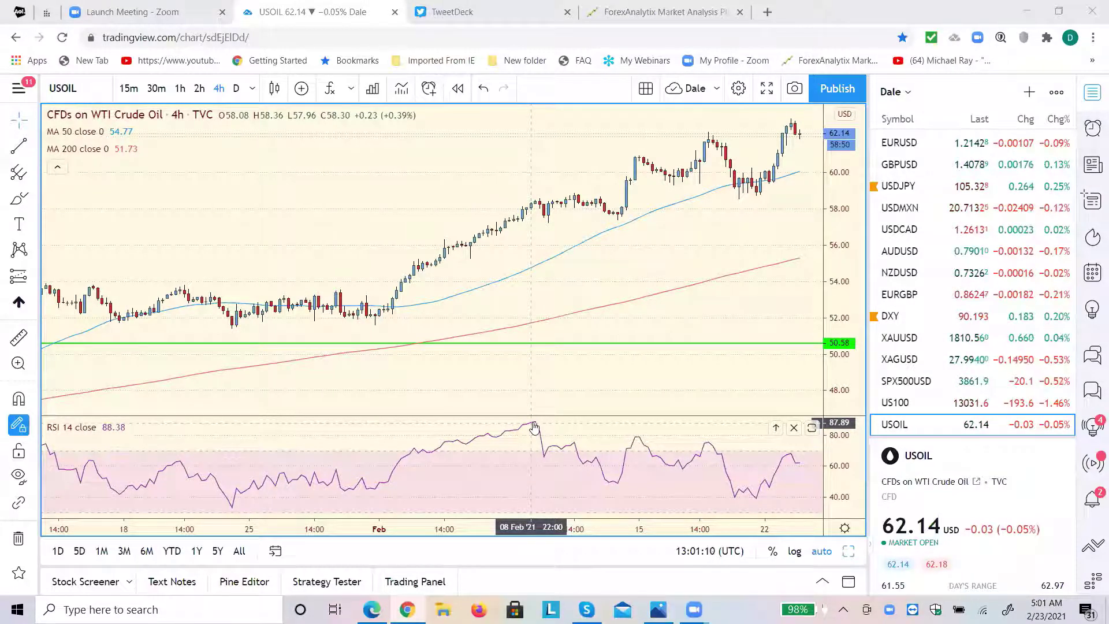
pyautogui.click(199, 88)
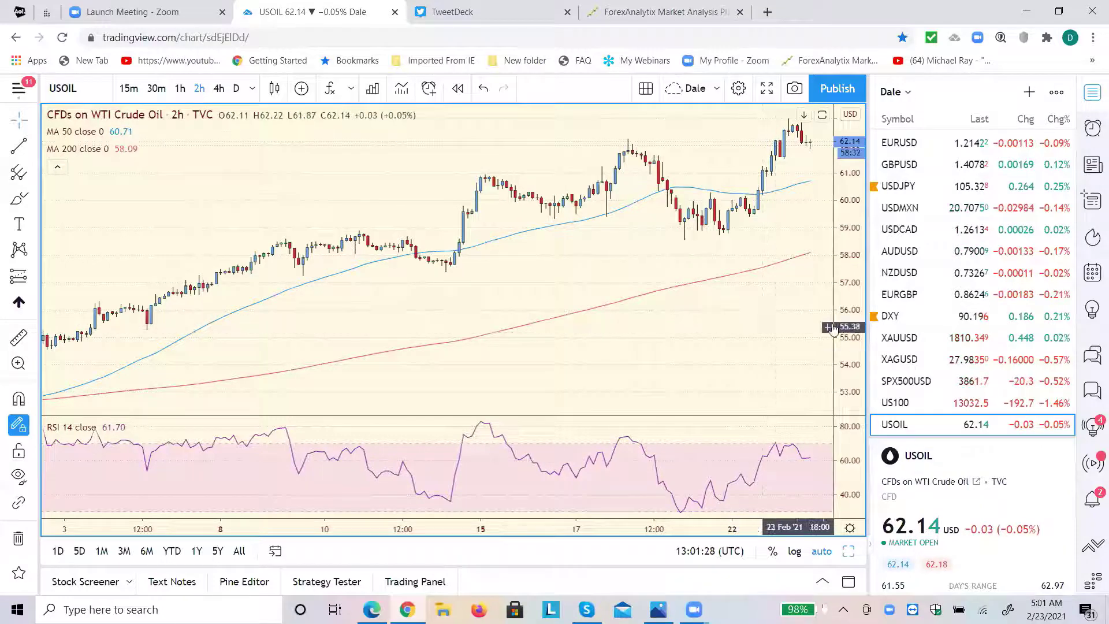
pyautogui.click(901, 303)
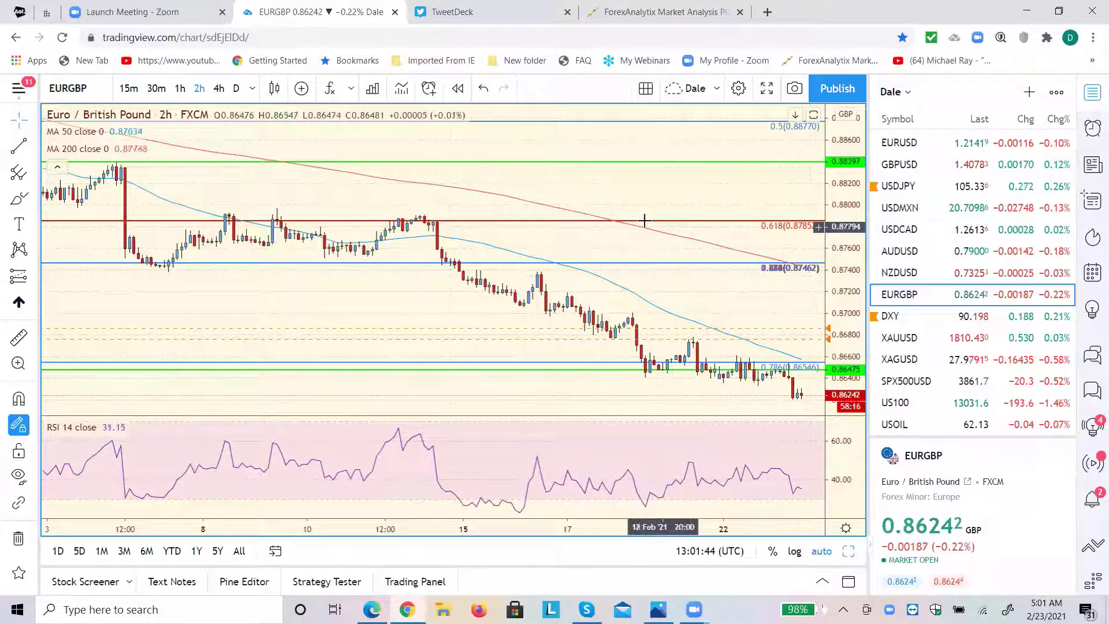
# Put EURGBP on the daily interval, then switch to the XAUUSD gold chart.
pyautogui.click(238, 93)
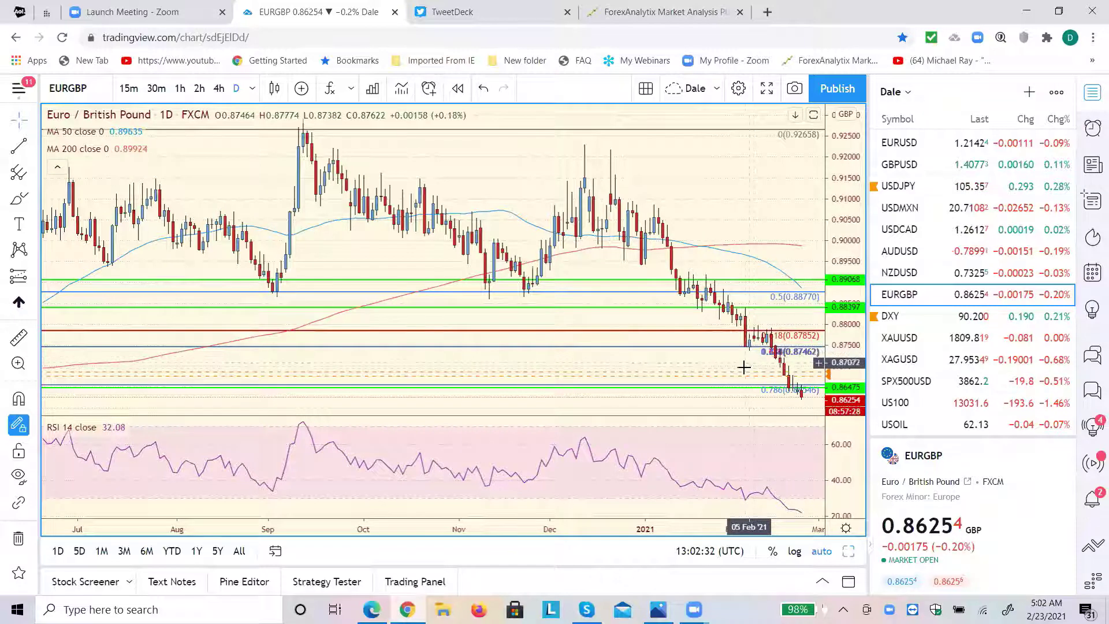
pyautogui.click(913, 343)
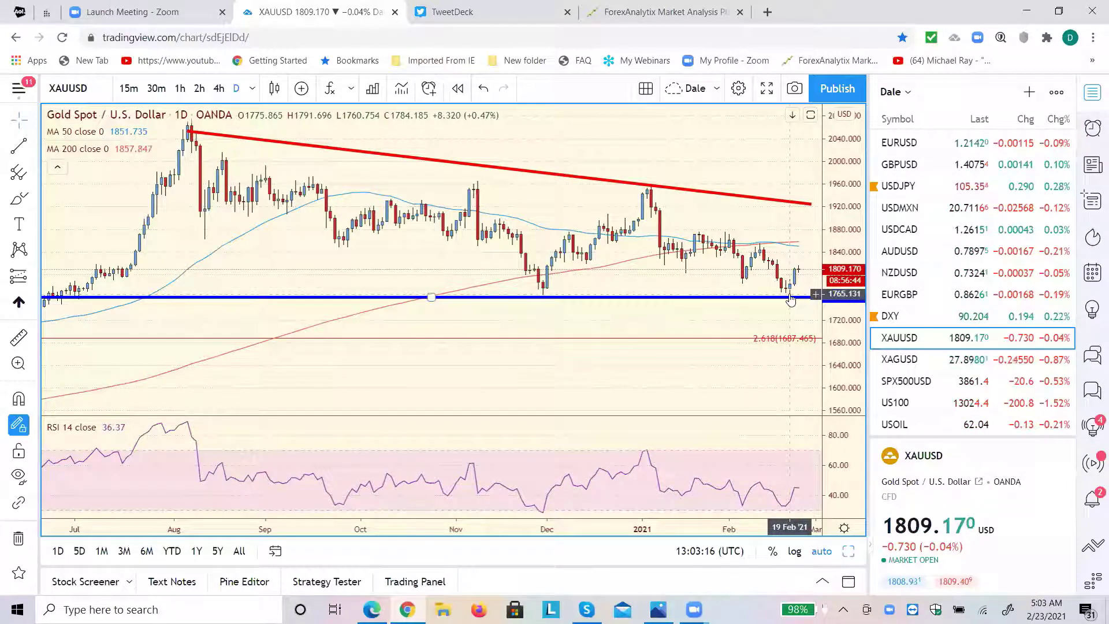
# Raise the blue horizontal support line on the gold daily chart to about 1760.488.
pyautogui.click(793, 304)
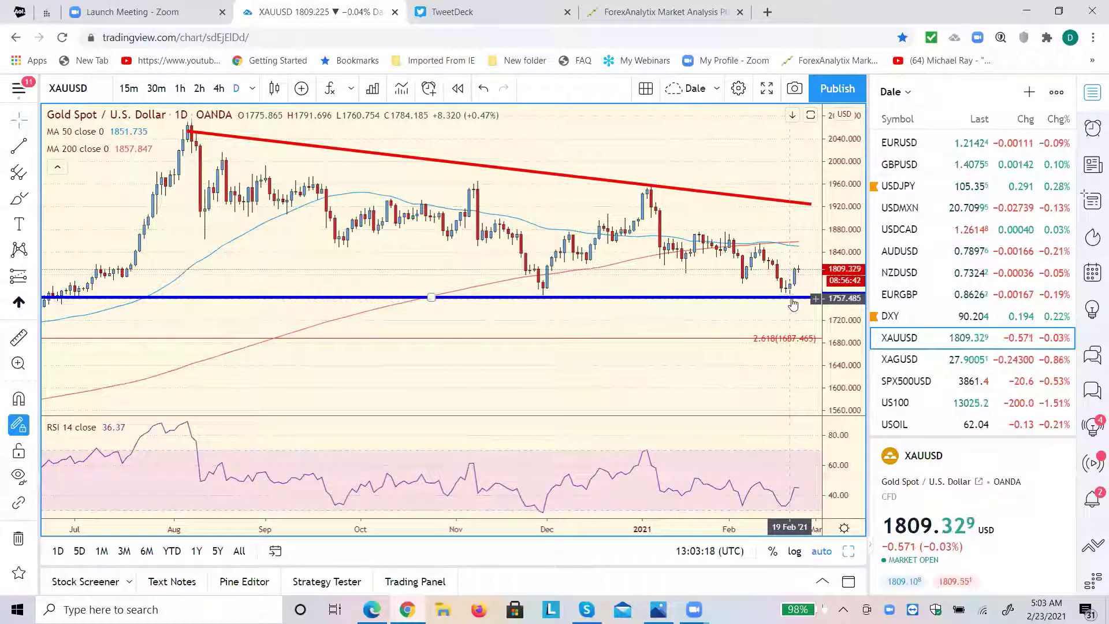
pyautogui.moveTo(793, 305); pyautogui.dragTo(793, 304)
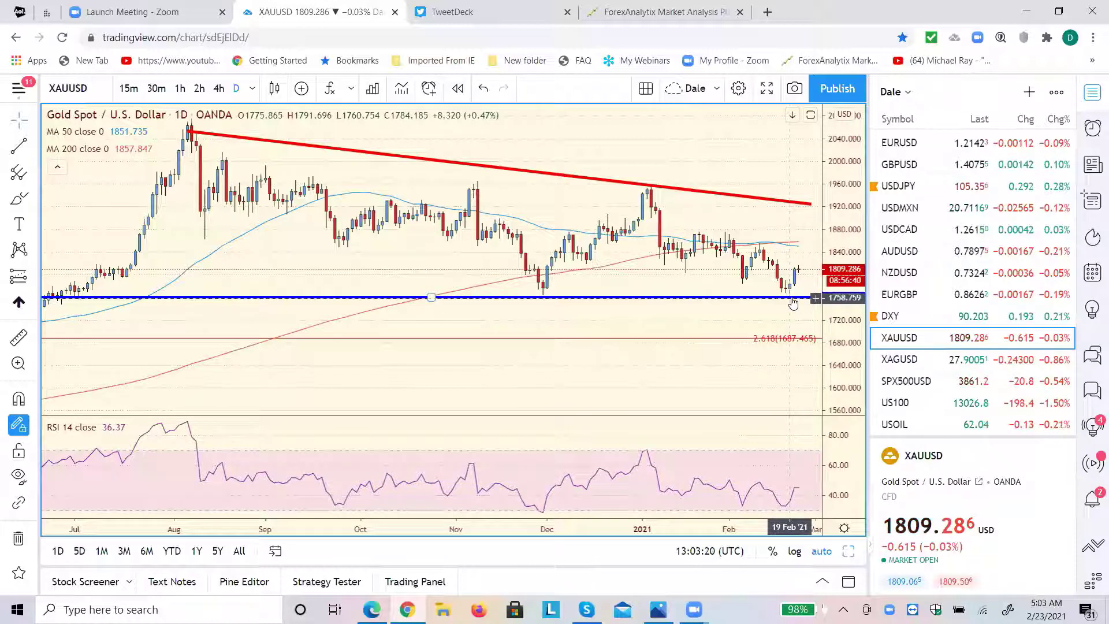
pyautogui.click(785, 319)
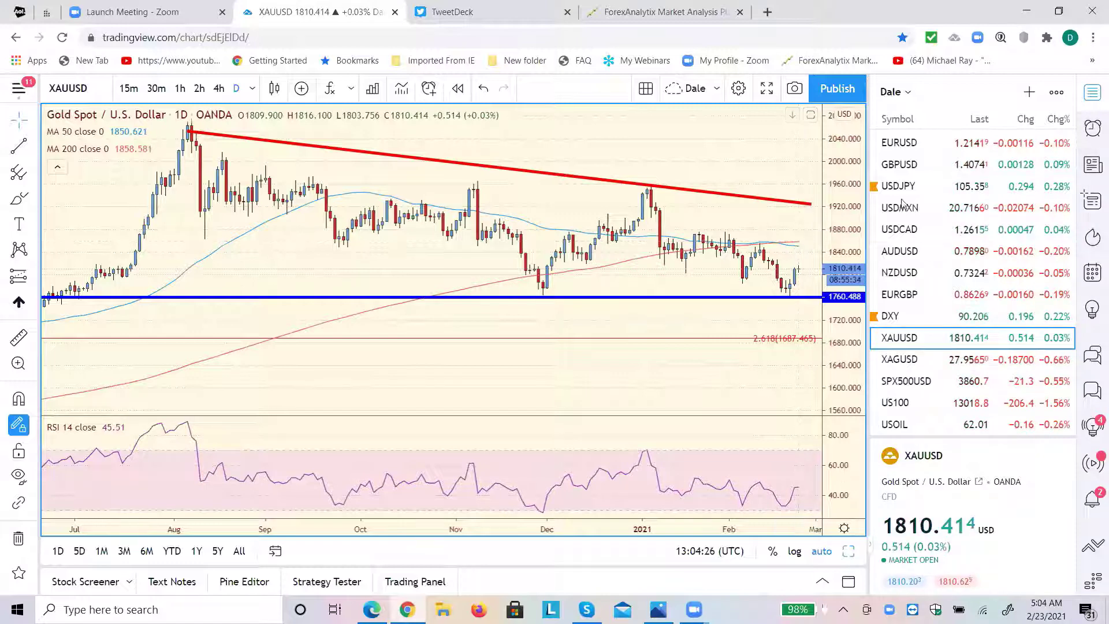
# Check GBPUSD on the 2h and 4h intervals, then switch to SPX500USD.
pyautogui.click(905, 167)
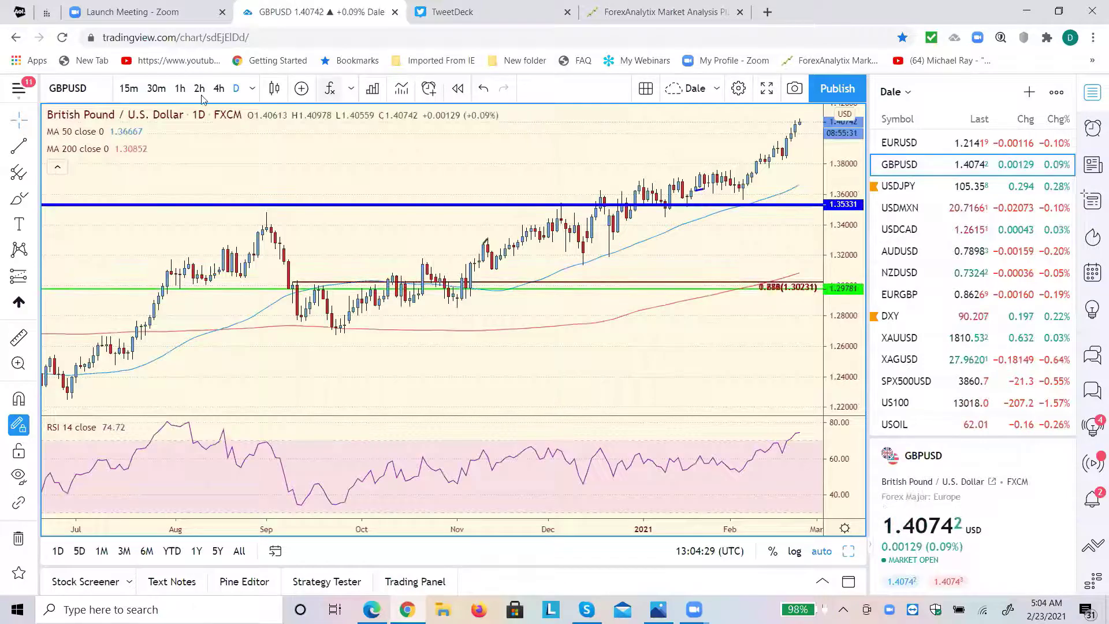
pyautogui.click(200, 95)
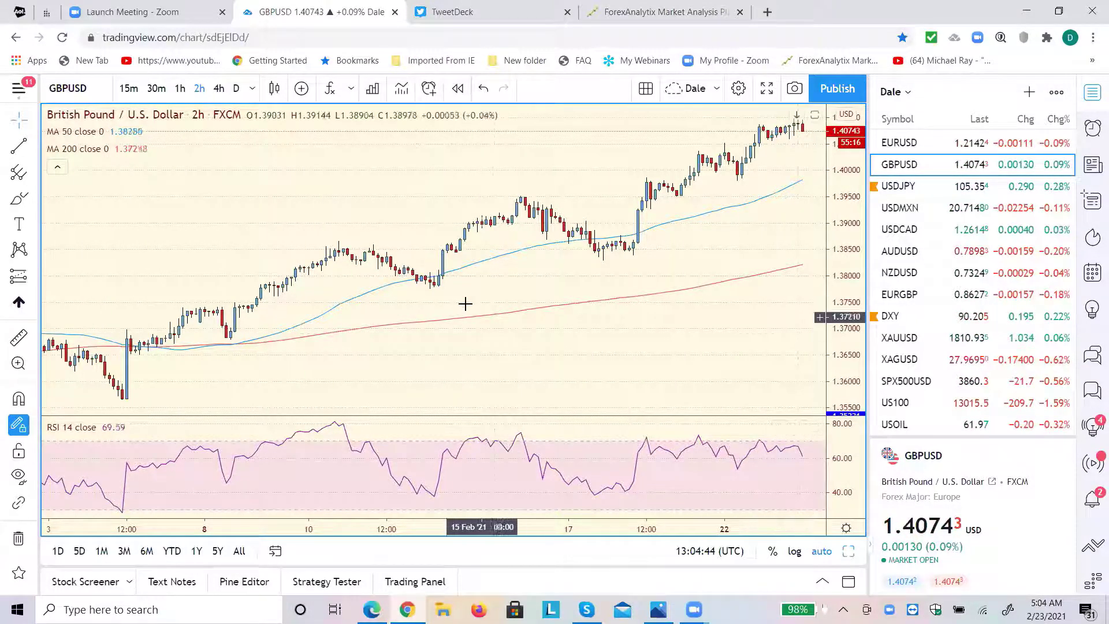
pyautogui.click(217, 88)
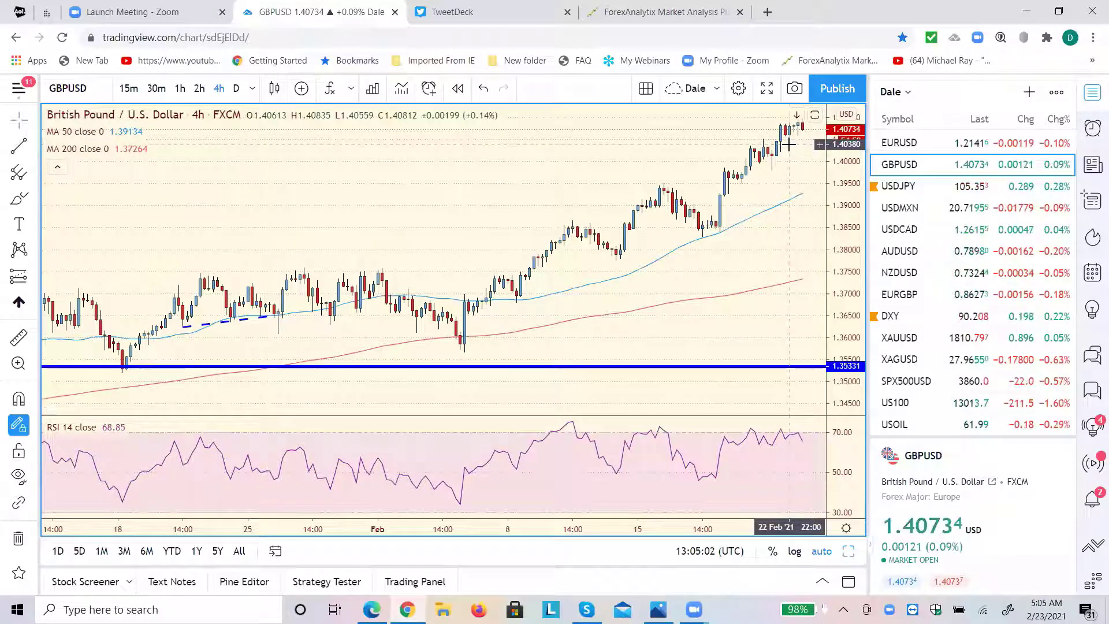
pyautogui.click(918, 383)
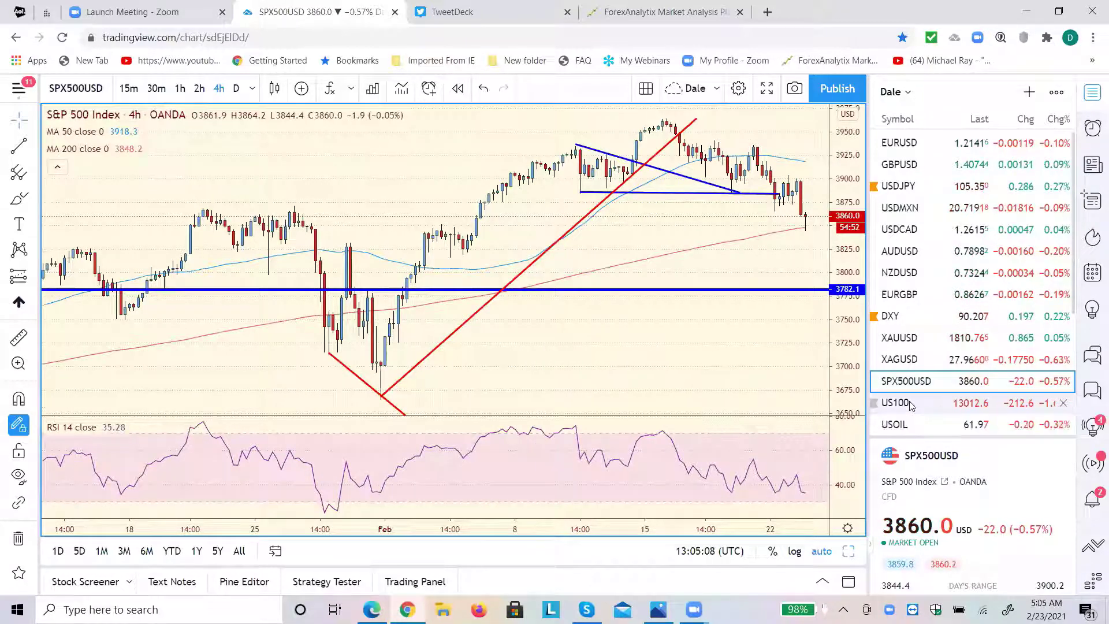
# Switch to the US100 NASDAQ 100 4-hour chart from the watchlist.
pyautogui.click(910, 405)
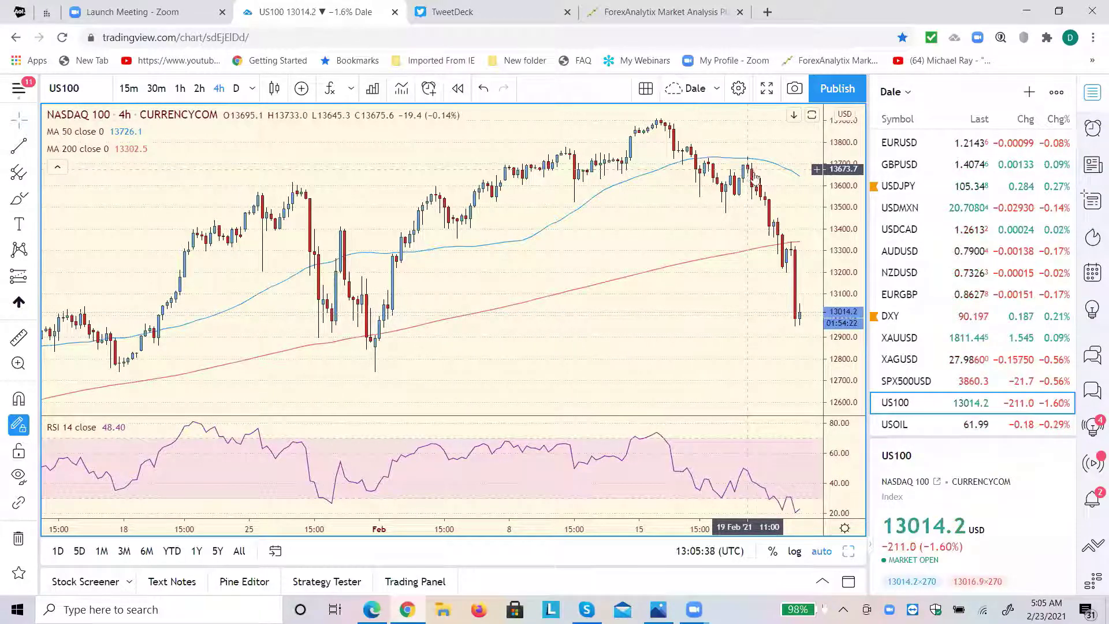
# Return to the SPX500USD 4-hour chart to review its trendlines, triangle and 3782.1 support.
pyautogui.click(907, 384)
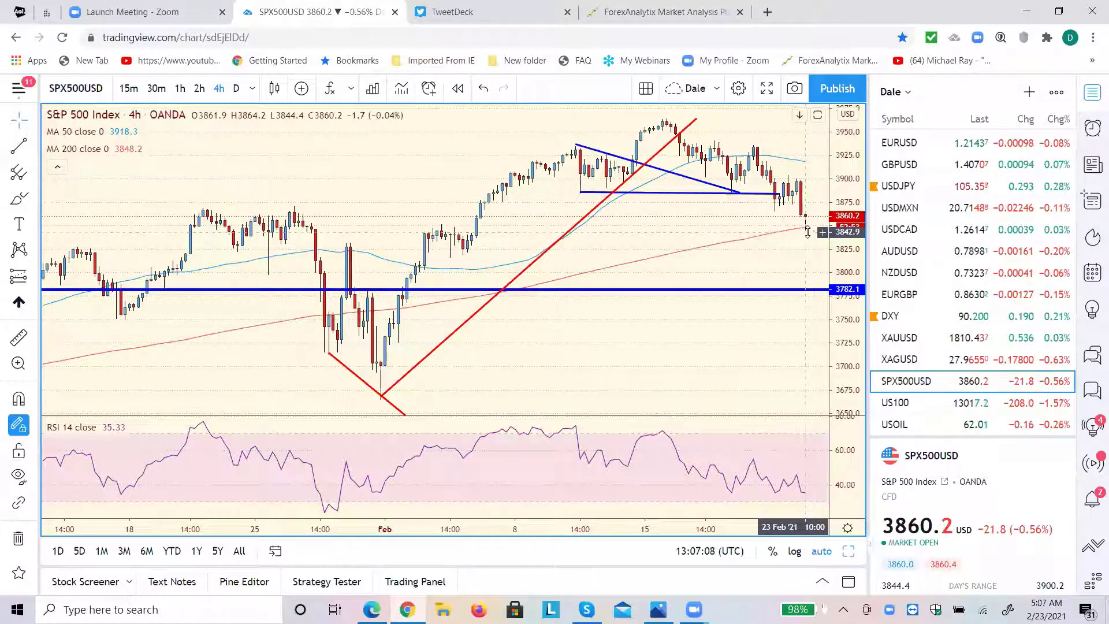
# In TweetDeck, open the profile of the latest direct-message sender.
pyautogui.click(552, 13)
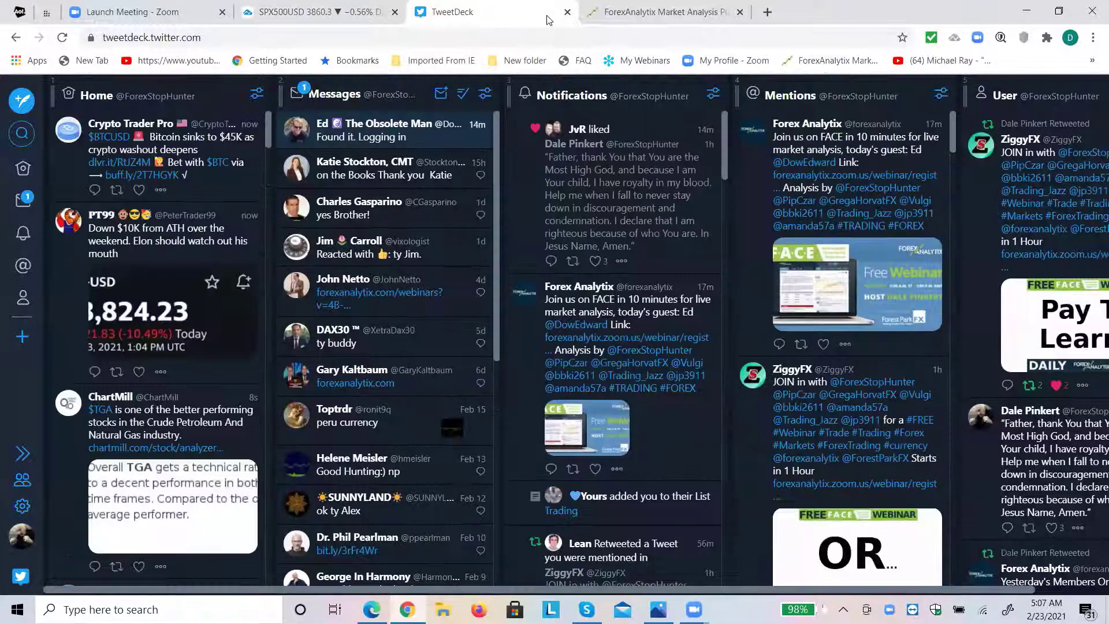
pyautogui.click(403, 127)
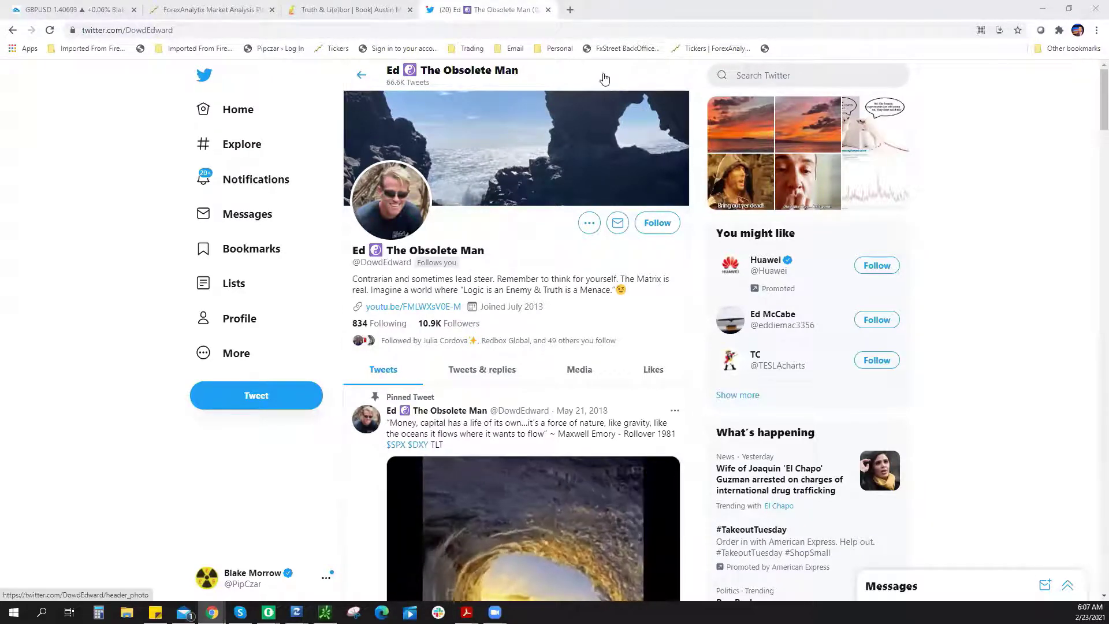
# Close the Twitter profile, return to the GBPUSD 4-hour chart, and scroll the watchlist down.
pyautogui.click(548, 9)
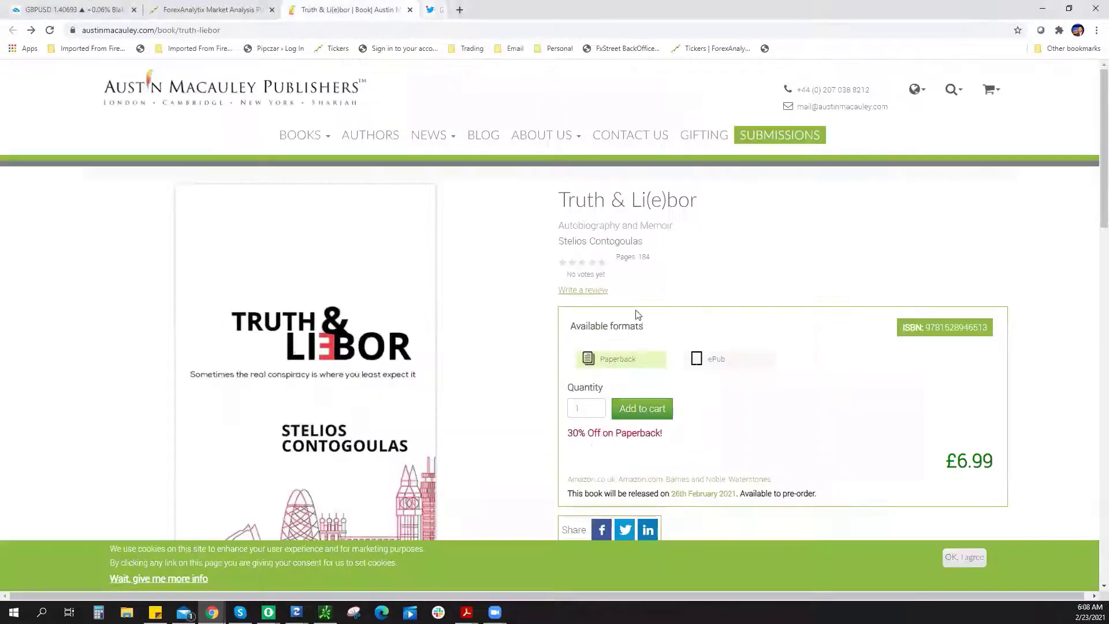
pyautogui.click(81, 10)
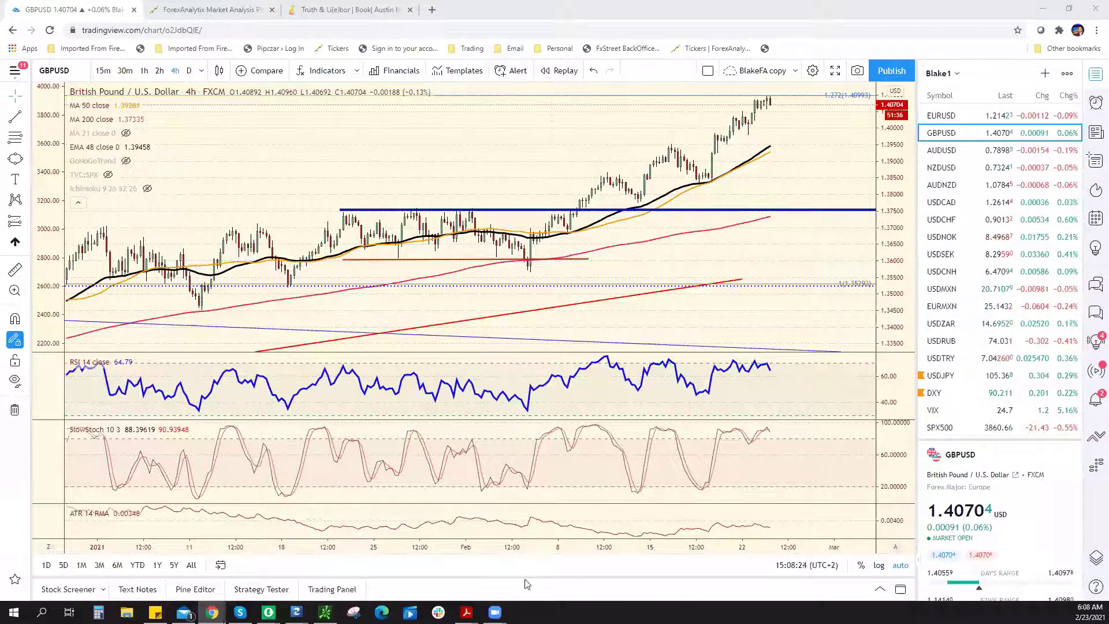
pyautogui.moveTo(494, 612)
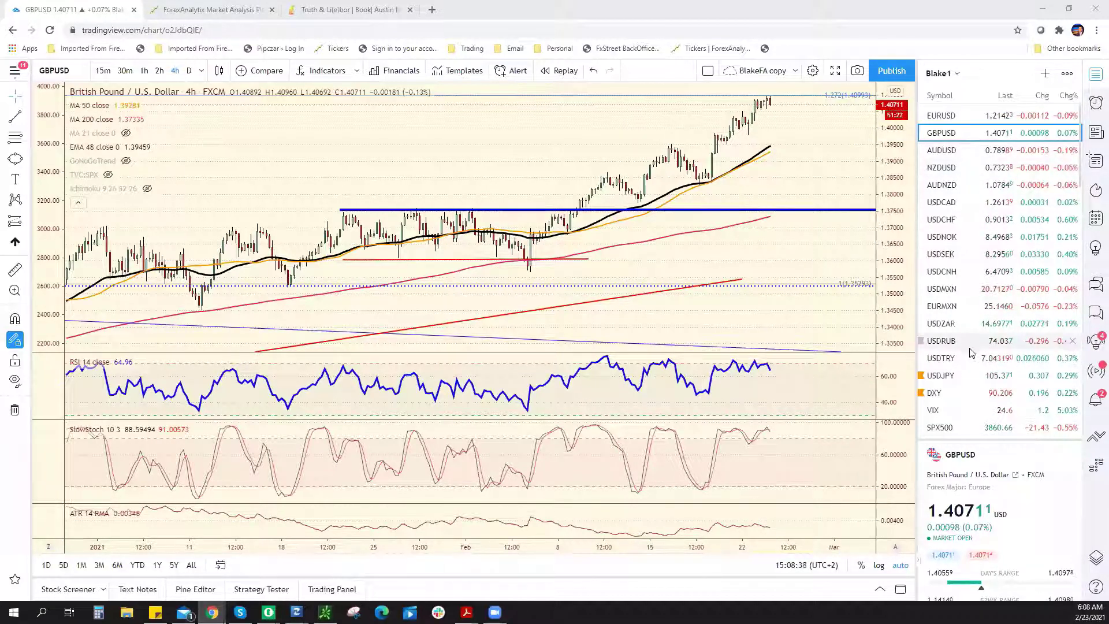
pyautogui.scroll(-10, 971, 353)
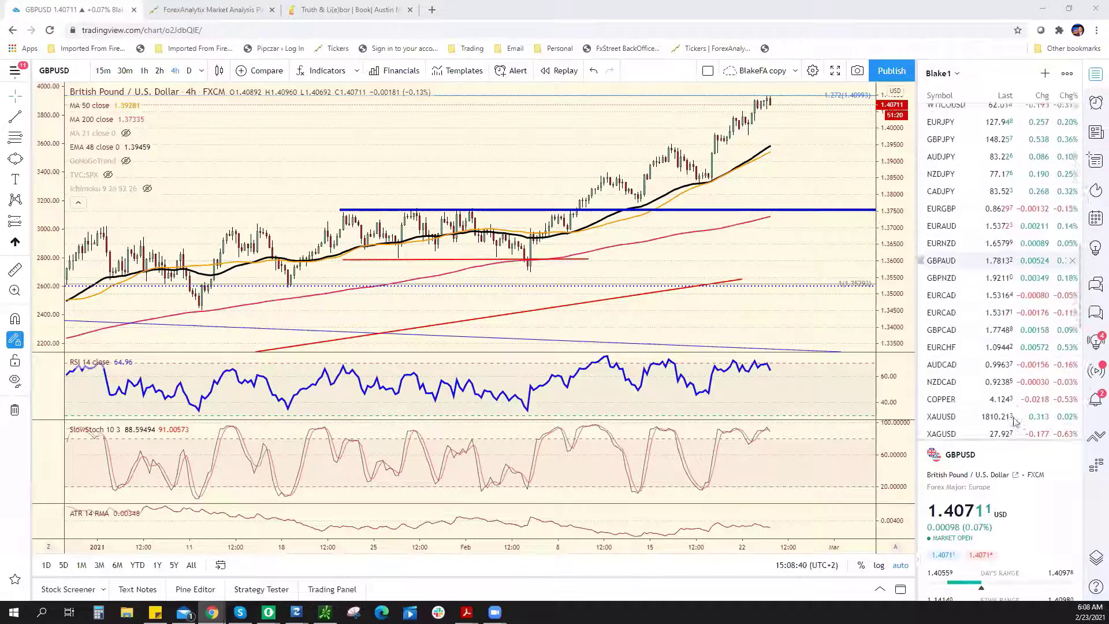
pyautogui.scroll(-7, 1005, 375)
# Open BTCUSD 4-hour, zoom out, and lower the magenta level to about 41,950.
pyautogui.click(1004, 345)
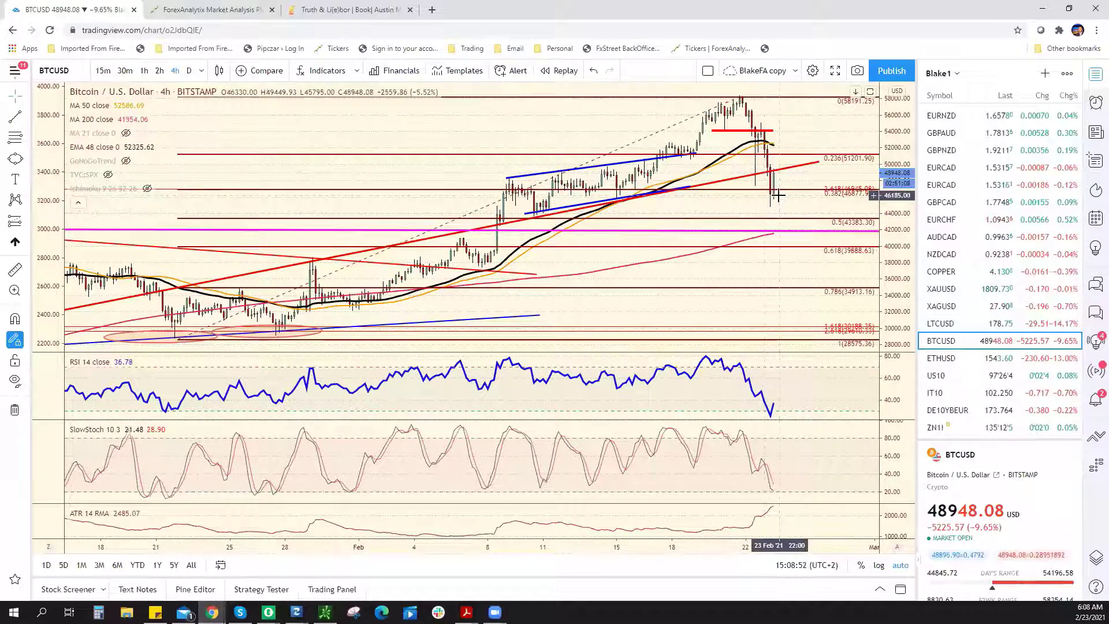
pyautogui.scroll(-2, 754, 239)
pyautogui.scroll(-2, 754, 238)
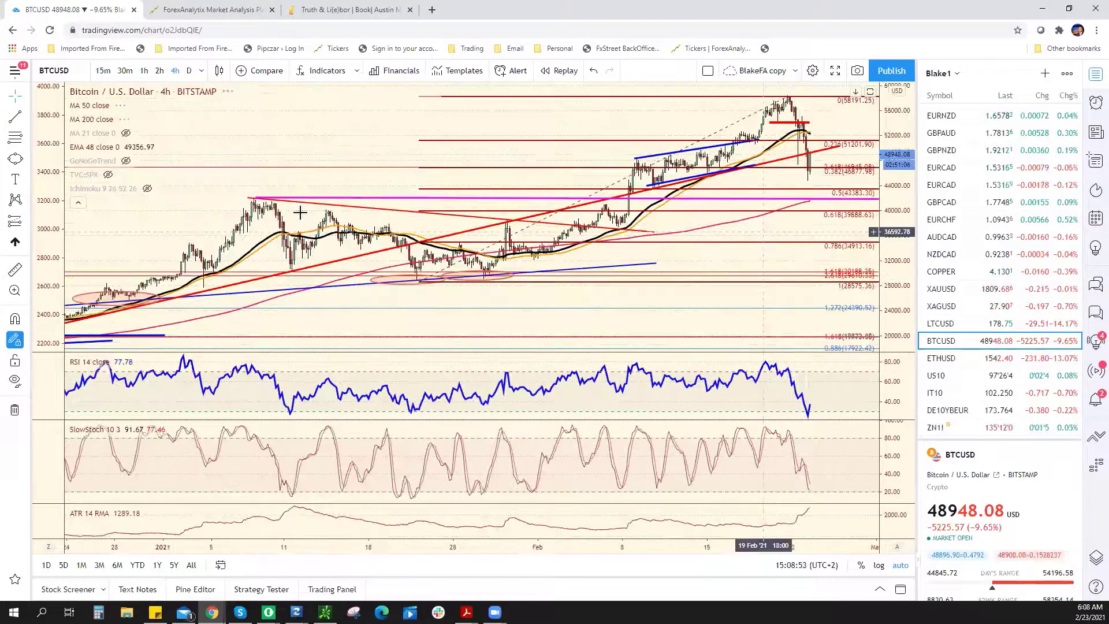
pyautogui.click(328, 173)
pyautogui.moveTo(328, 173); pyautogui.dragTo(318, 200)
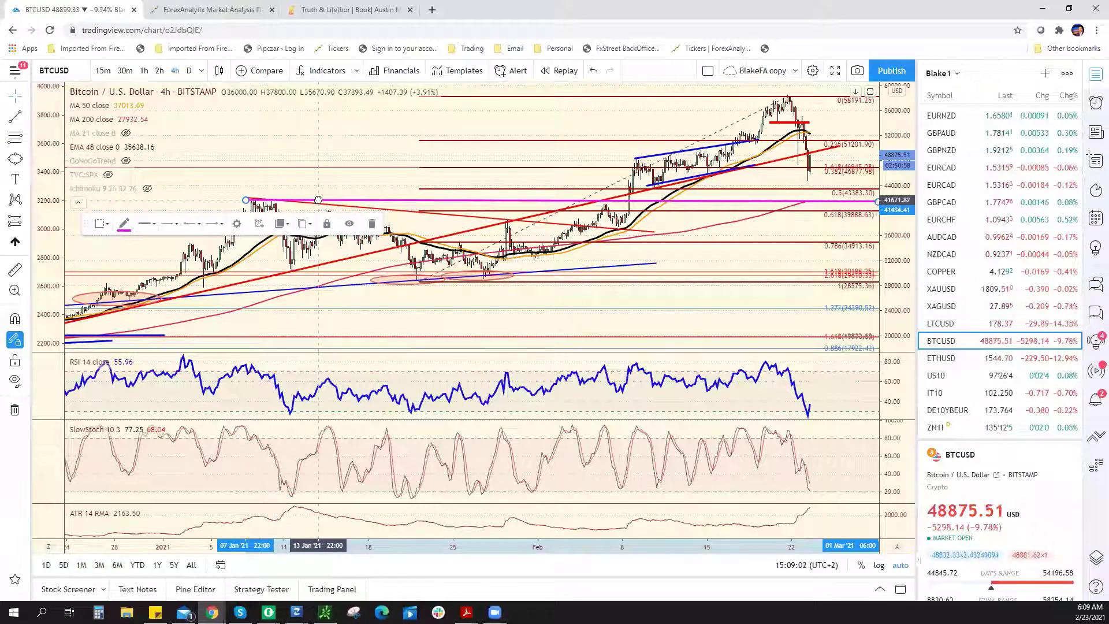
pyautogui.moveTo(319, 200); pyautogui.dragTo(321, 198)
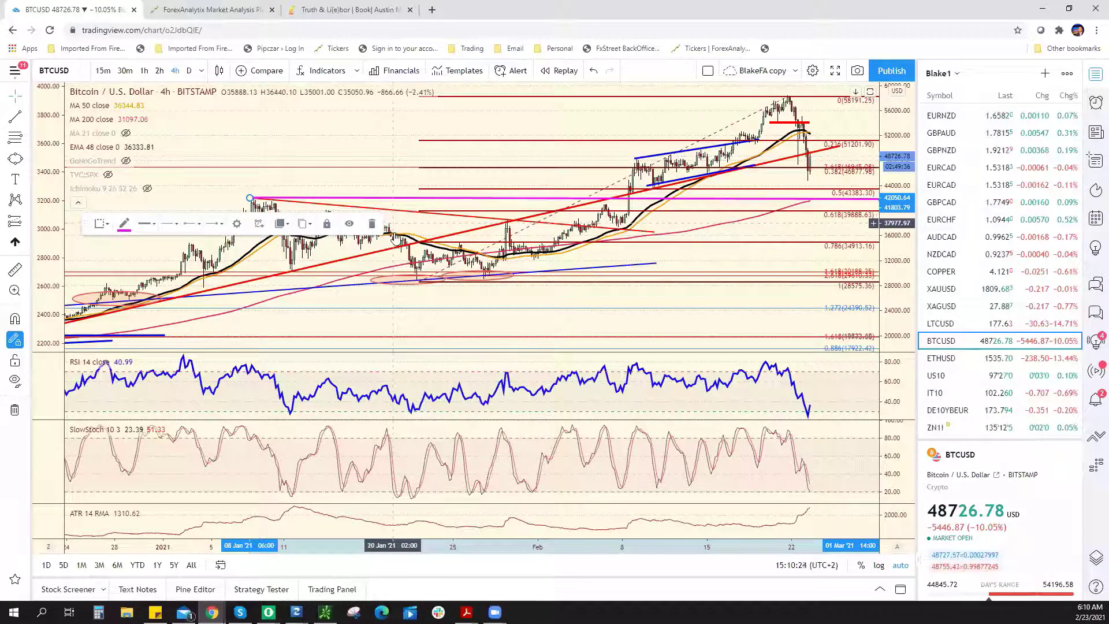
pyautogui.click(980, 359)
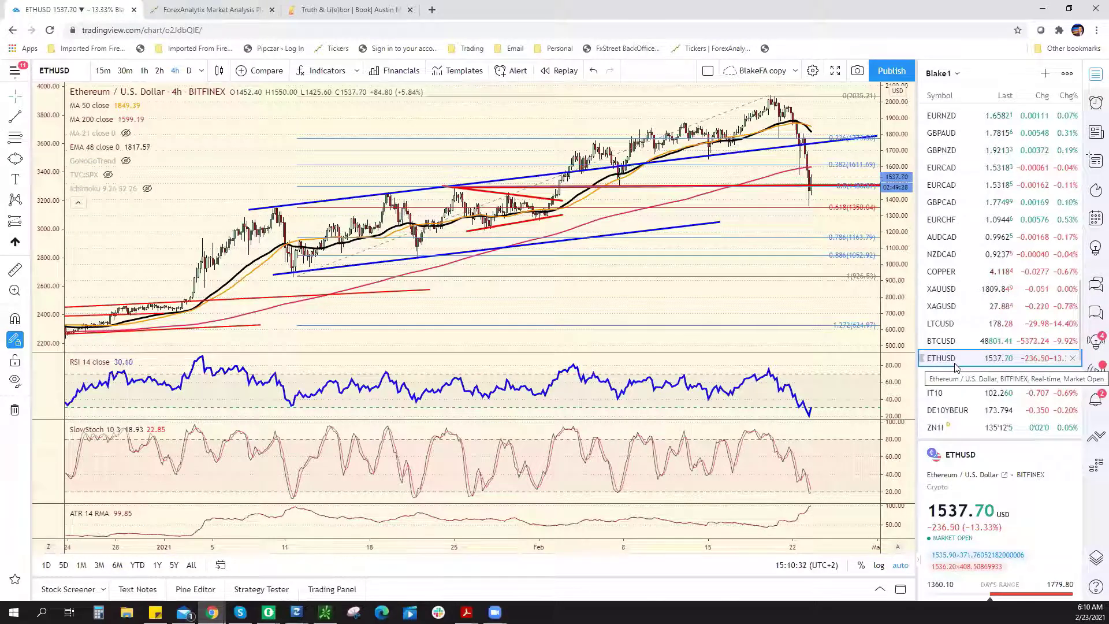
pyautogui.click(942, 341)
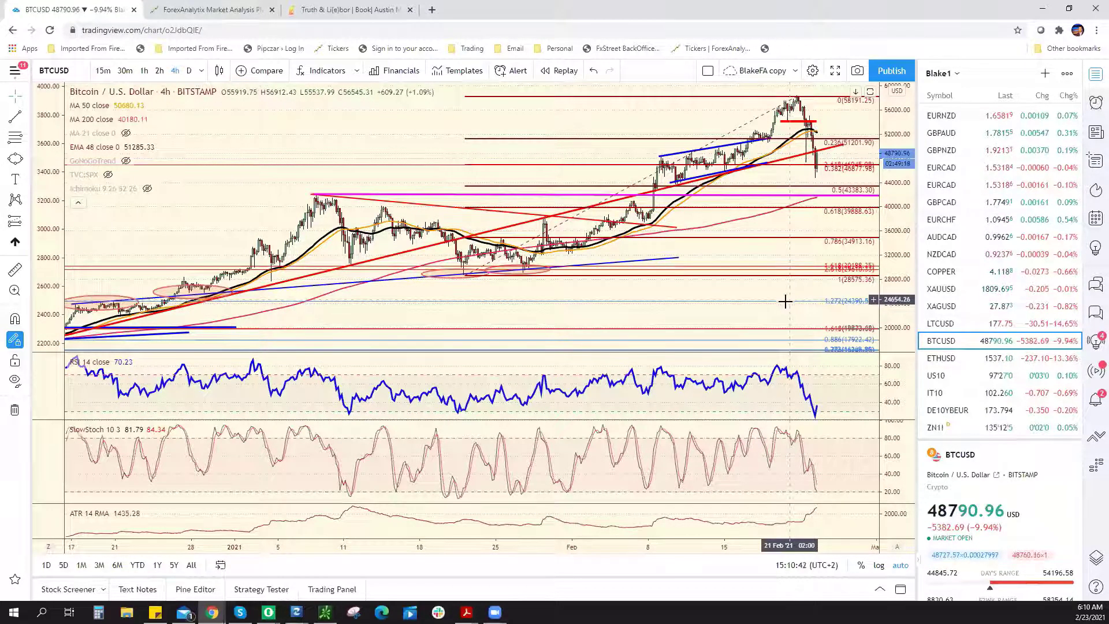
# Zoom out the BTCUSD chart to see Bitcoin's longer price history.
pyautogui.scroll(5, 784, 301)
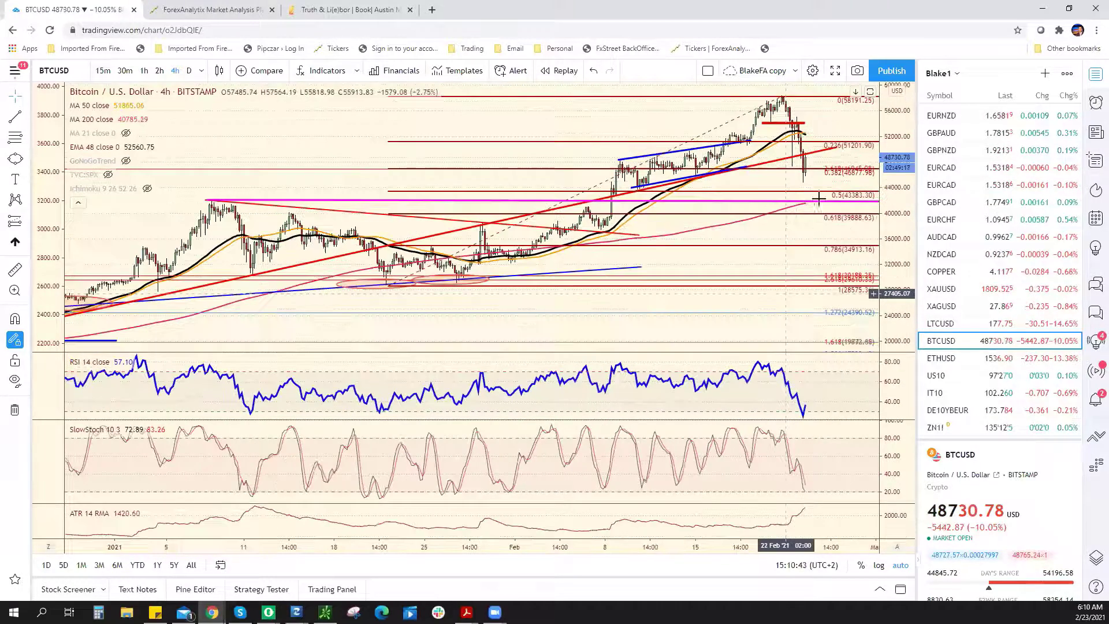
pyautogui.scroll(-3, 817, 199)
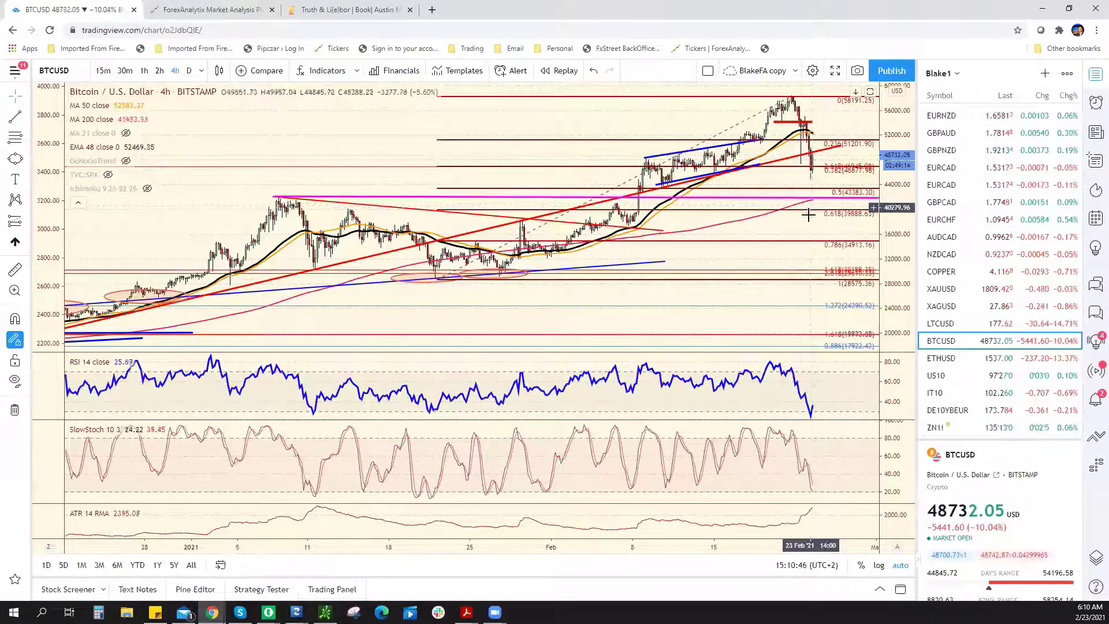
pyautogui.scroll(-4, 837, 295)
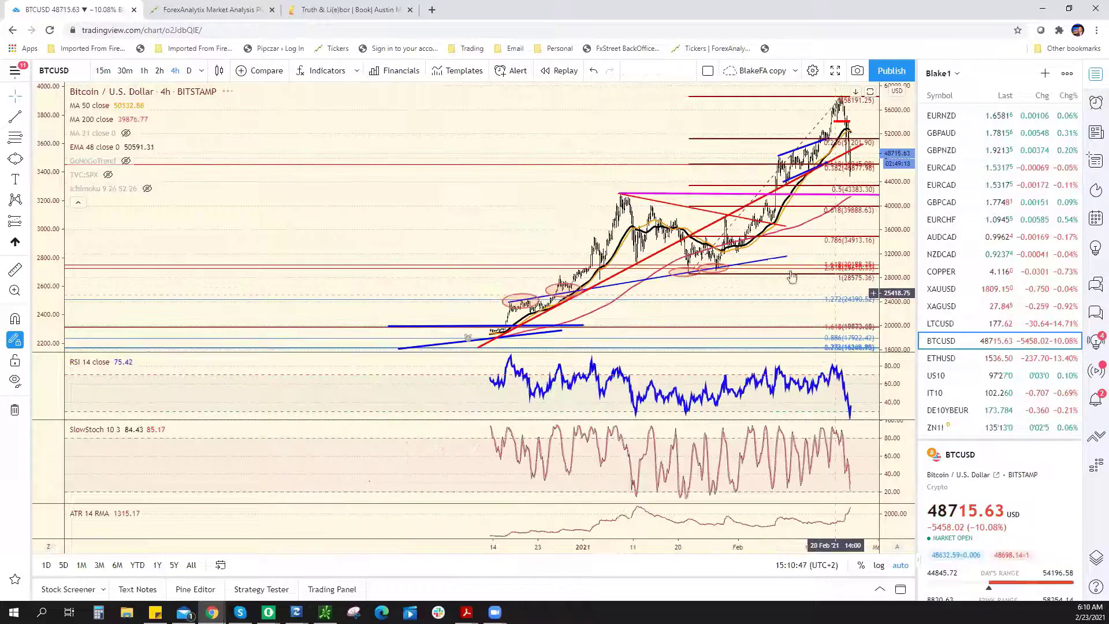
pyautogui.scroll(-4, 791, 277)
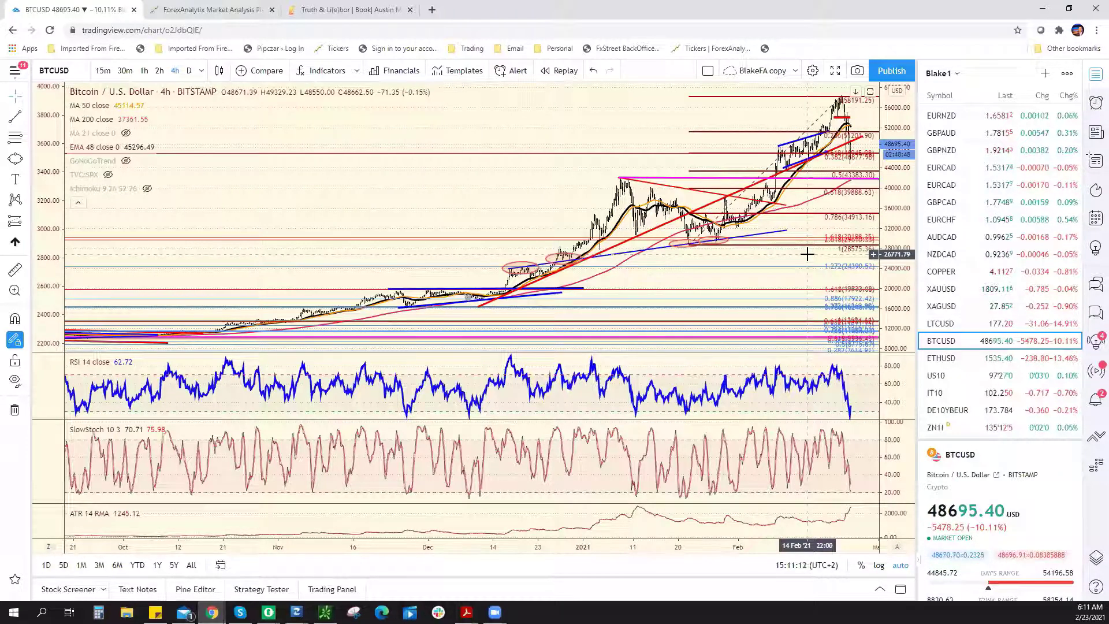
# Review the copper chart, then bring up Apple's 15-minute AAPL chart from the watchlist.
pyautogui.click(964, 271)
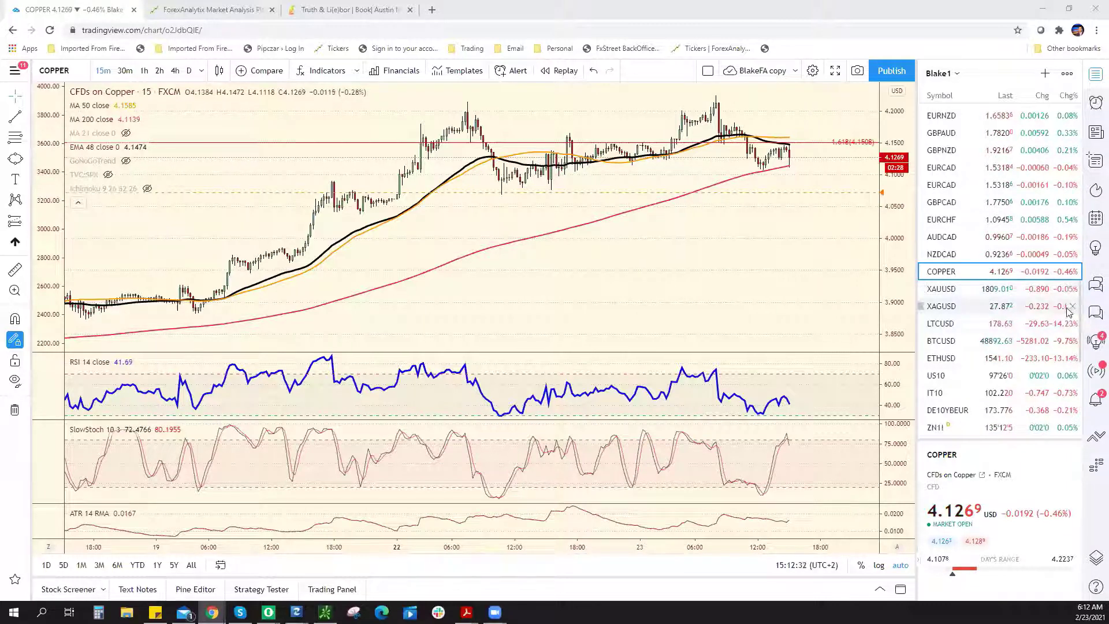
pyautogui.scroll(-5, 1028, 352)
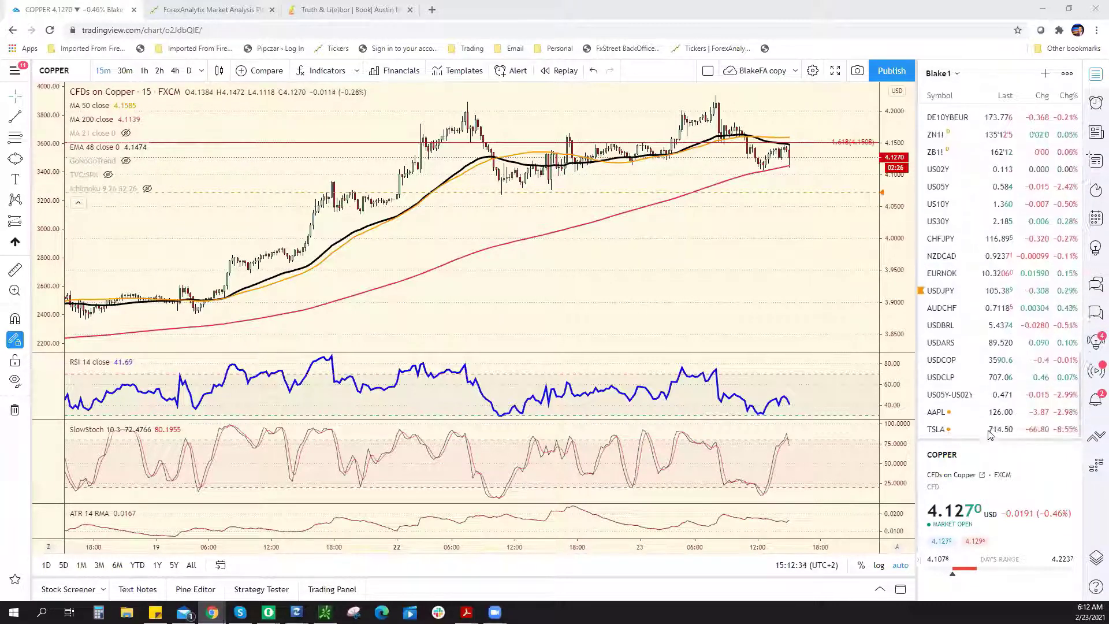
pyautogui.click(985, 409)
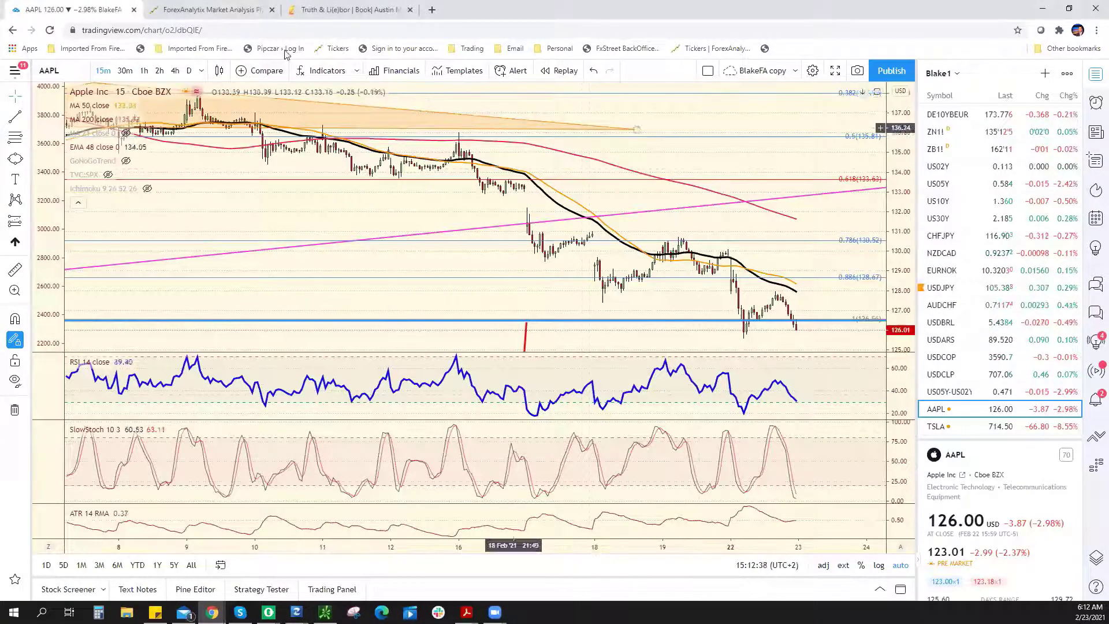
# Put the Apple chart on daily (D) candles, then switch to Tesla's daily chart.
pyautogui.click(187, 70)
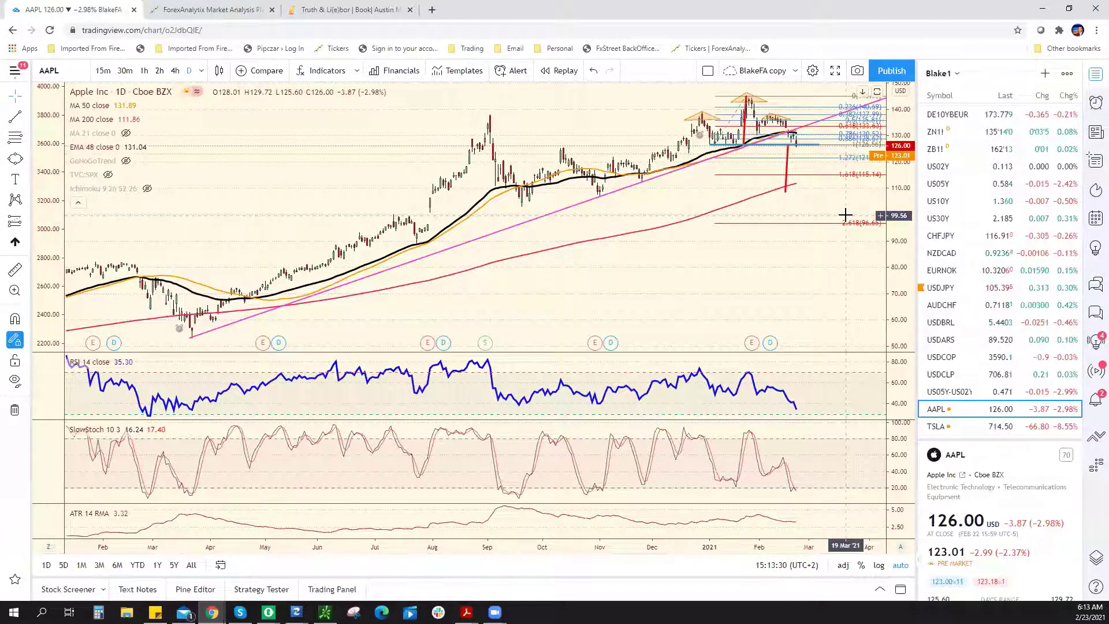
pyautogui.click(978, 429)
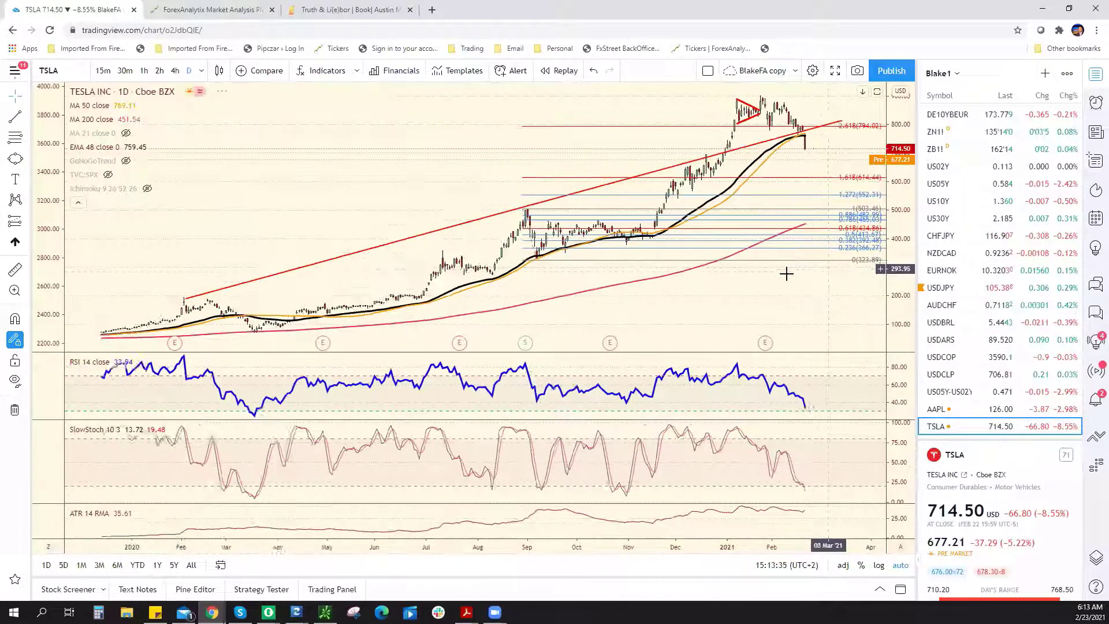
# Zoom in on the TSLA daily chart to review its rising trendlines and Fibonacci extensions.
pyautogui.scroll(3, 802, 260)
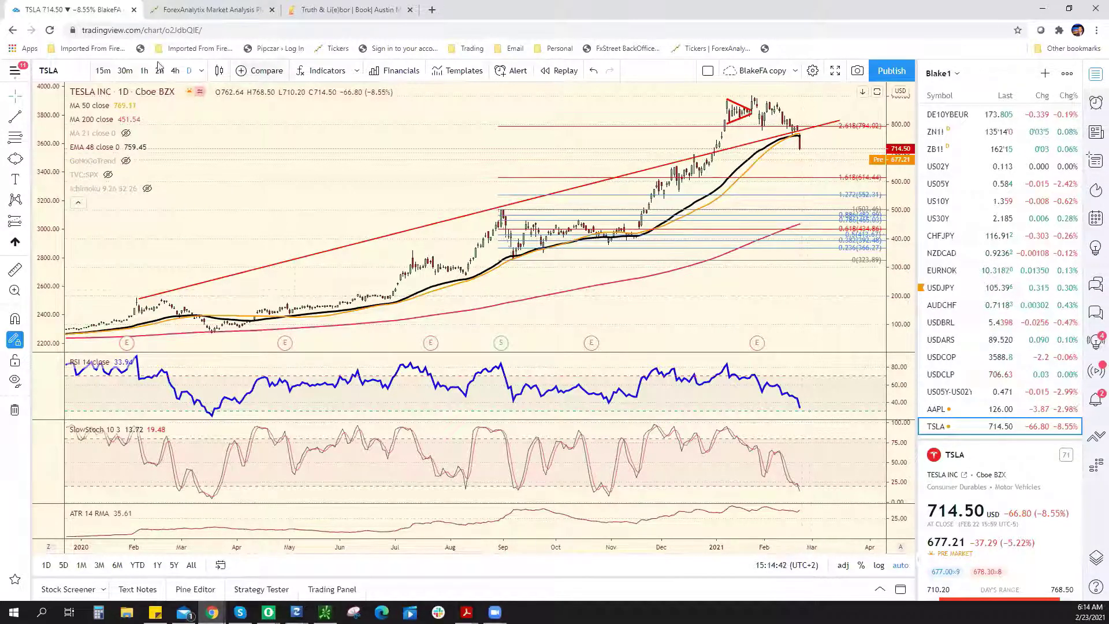
pyautogui.click(75, 71)
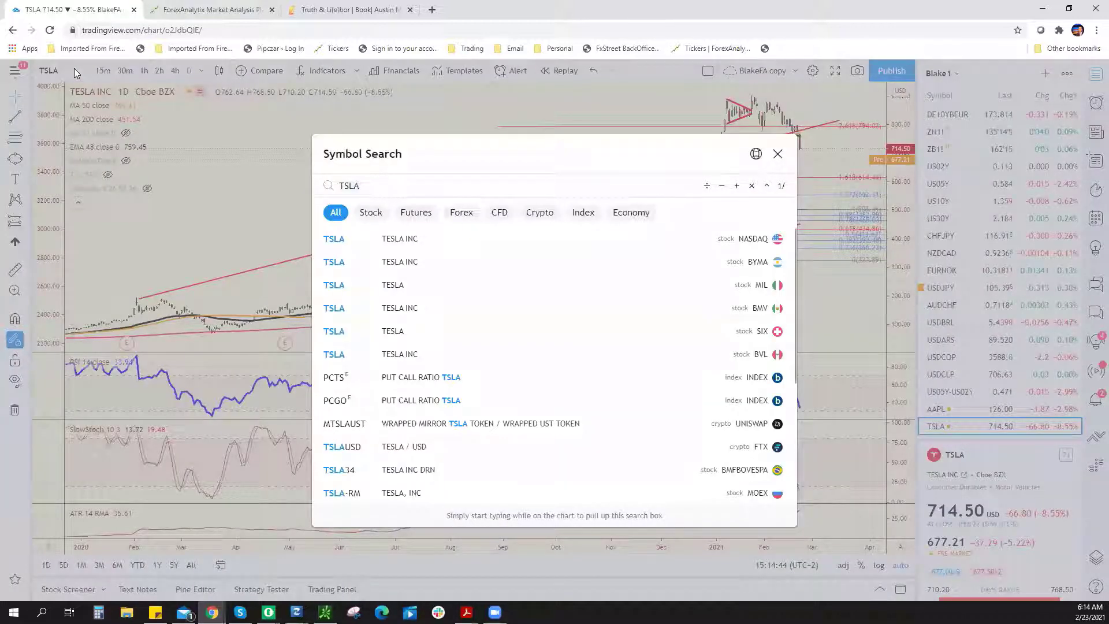
pyautogui.write('MSTR')
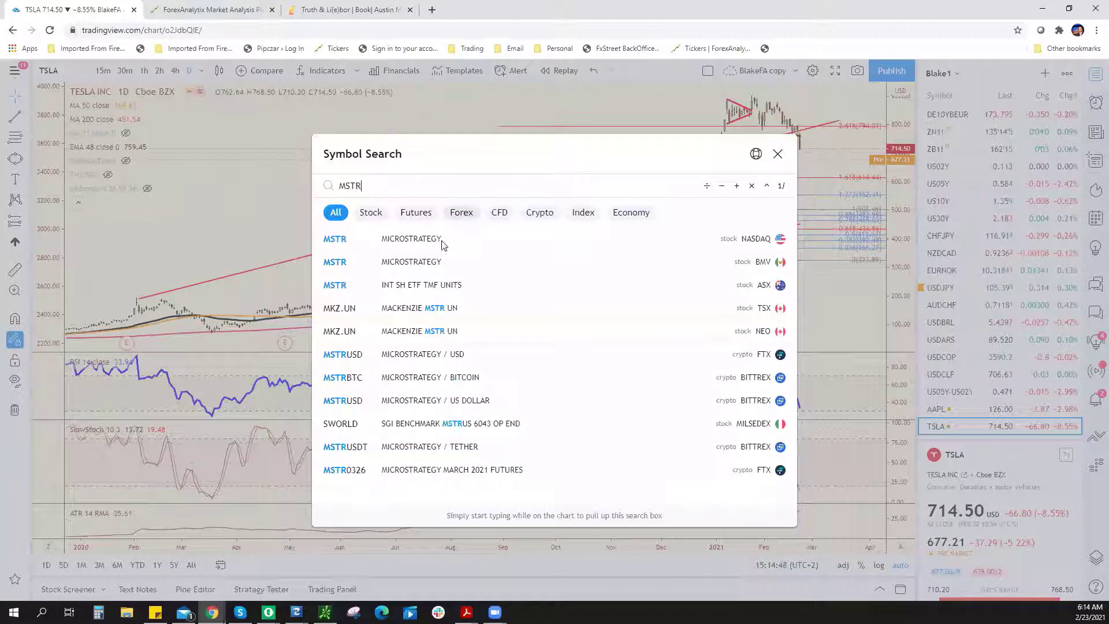
pyautogui.press('Return')
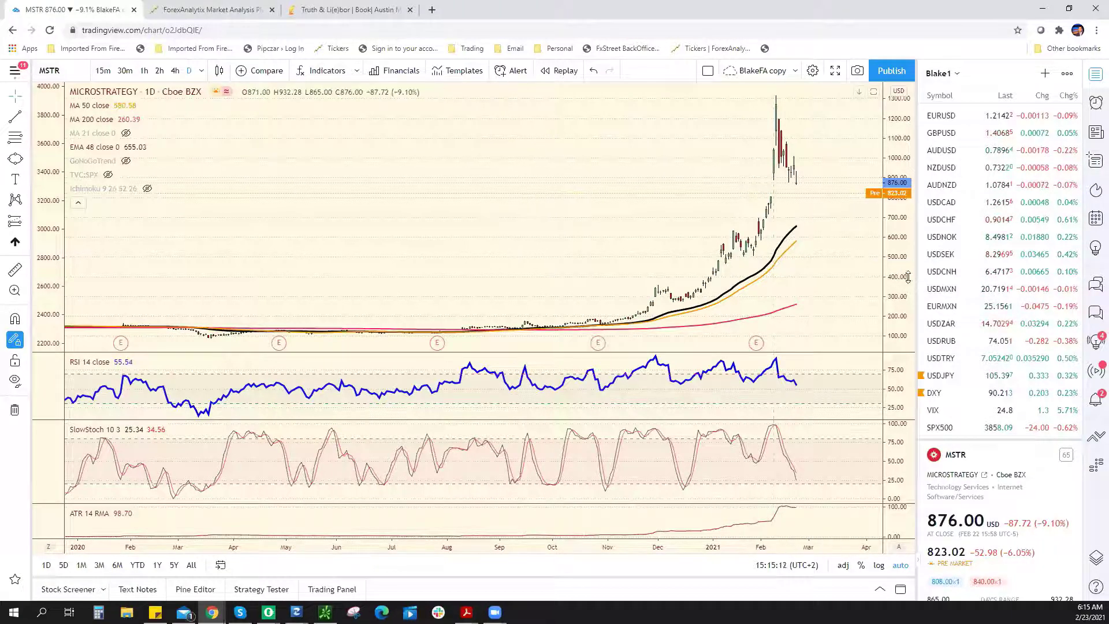
pyautogui.scroll(-2, 1002, 331)
pyautogui.scroll(-4, 1002, 331)
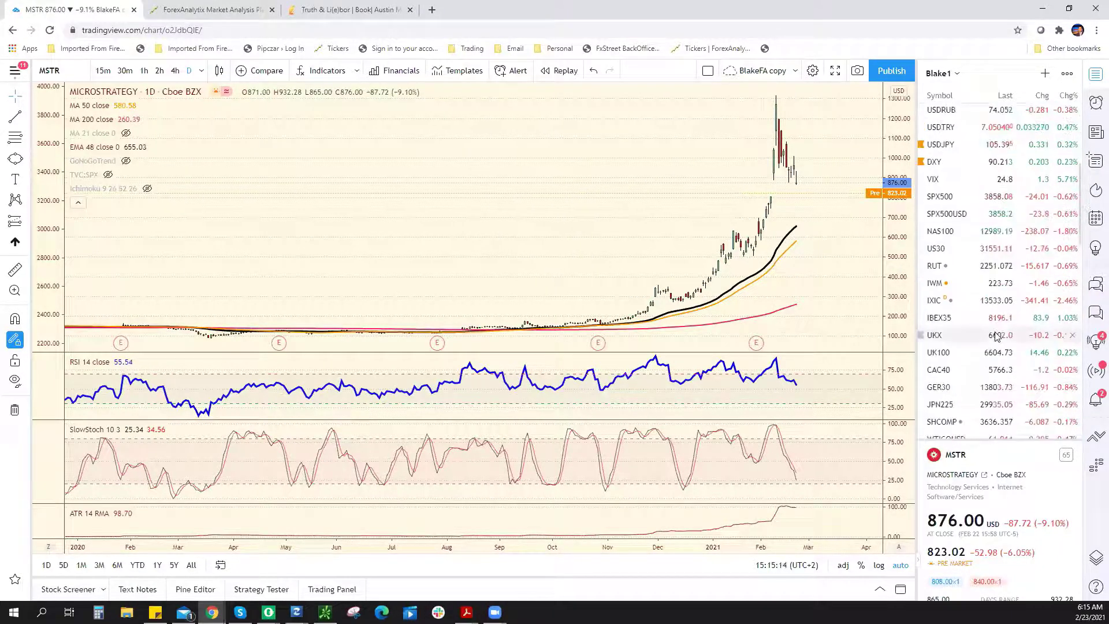
pyautogui.scroll(-5, 994, 341)
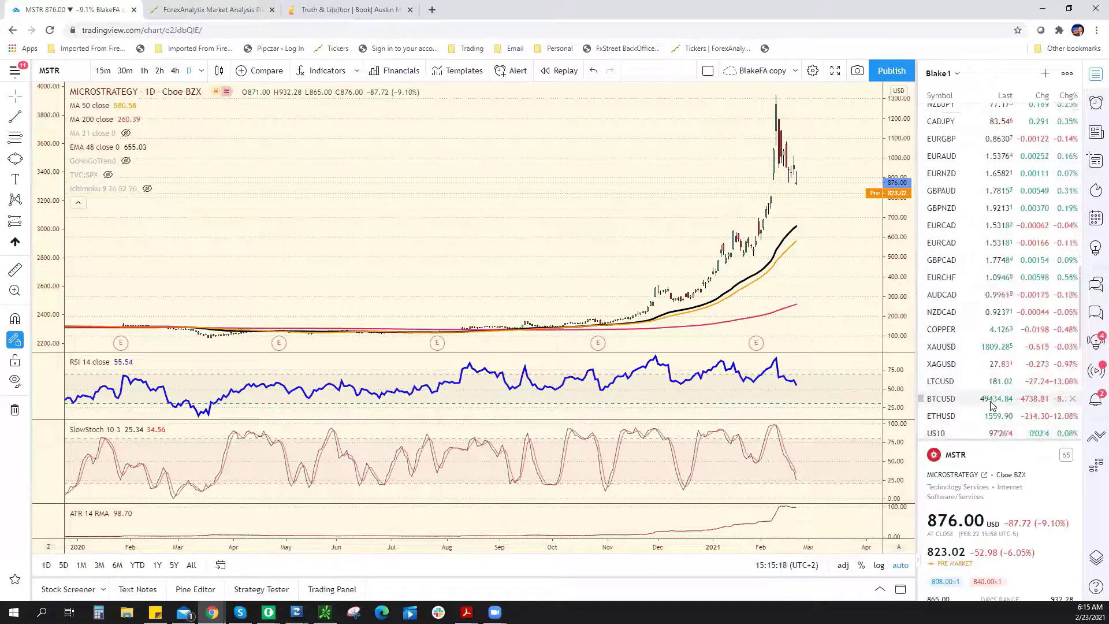
# Load the BTCUSD daily Bitstamp chart and scroll the watchlist to its end.
pyautogui.click(974, 394)
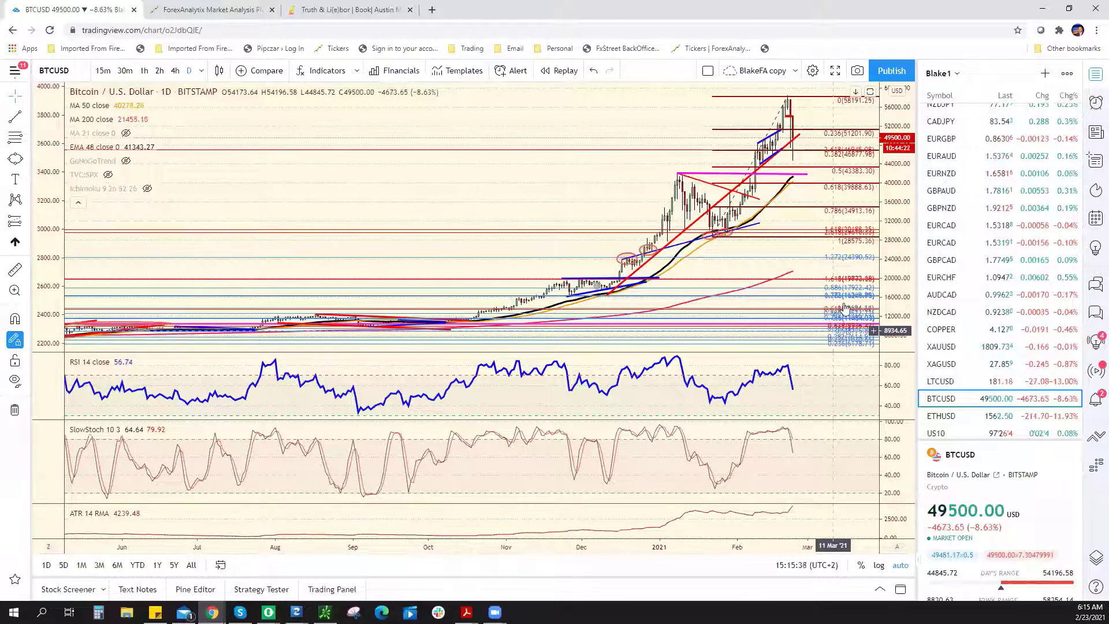
pyautogui.scroll(-5, 1001, 374)
pyautogui.scroll(-3, 1000, 374)
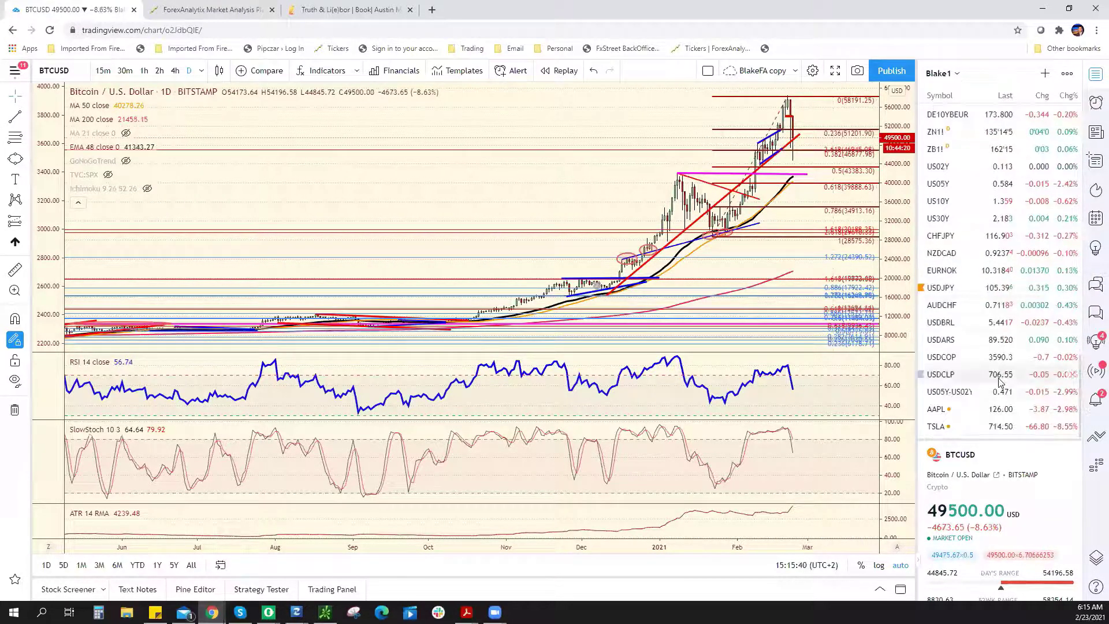
# Switch to Tesla's daily chart and zoom in on the recent highs.
pyautogui.click(980, 427)
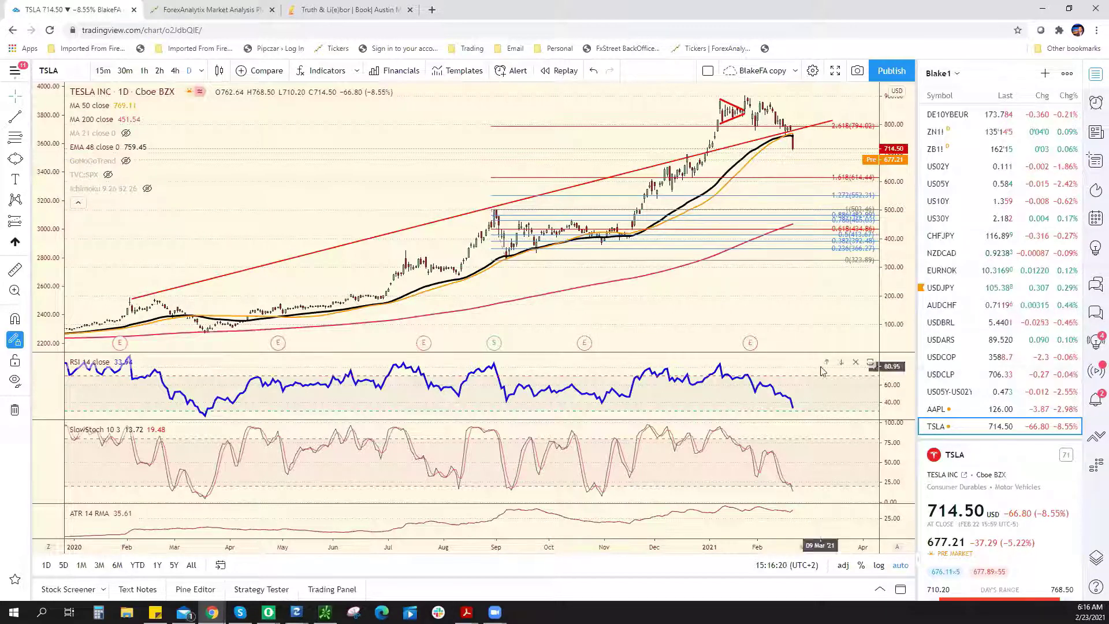
pyautogui.scroll(1, 826, 375)
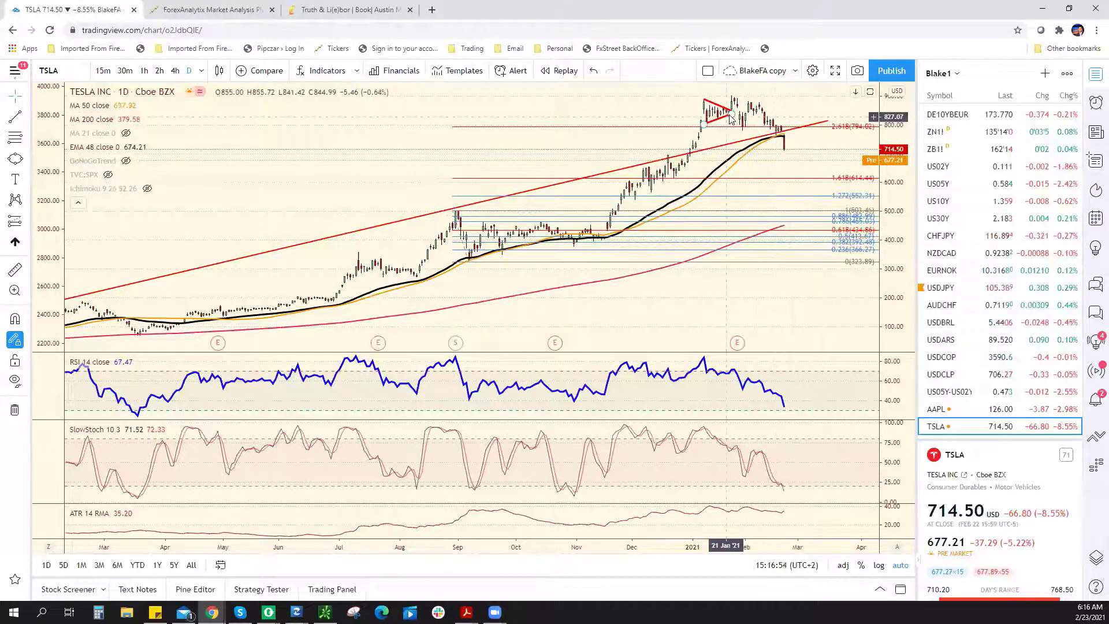
# Finish the descending Tesla trend line and remove the upper trend line over recent peaks.
pyautogui.click(800, 143)
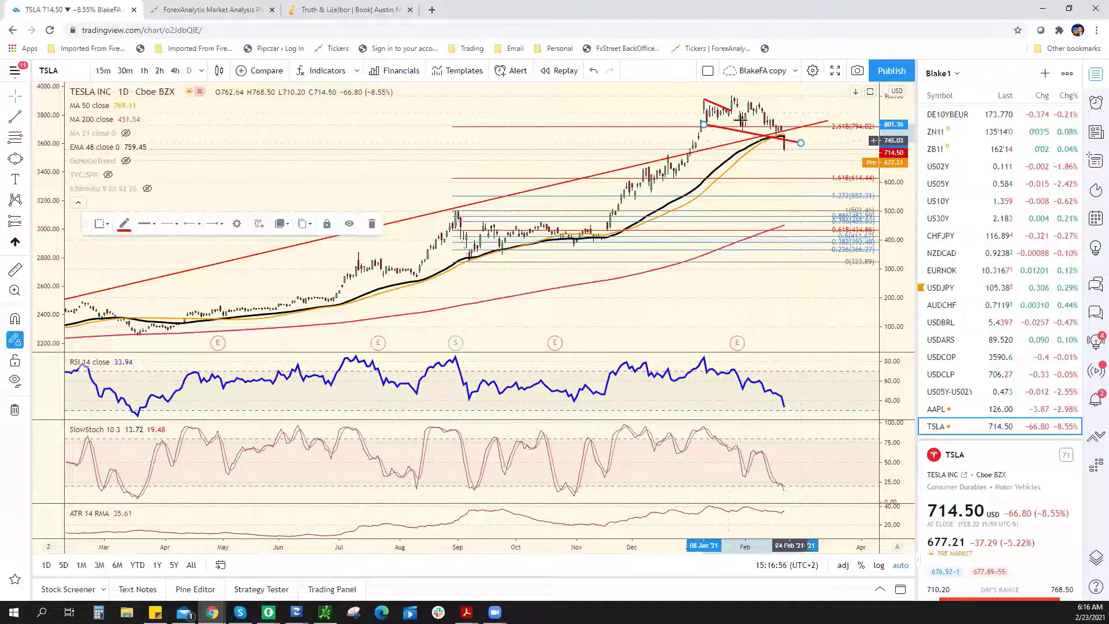
pyautogui.rightClick(729, 109)
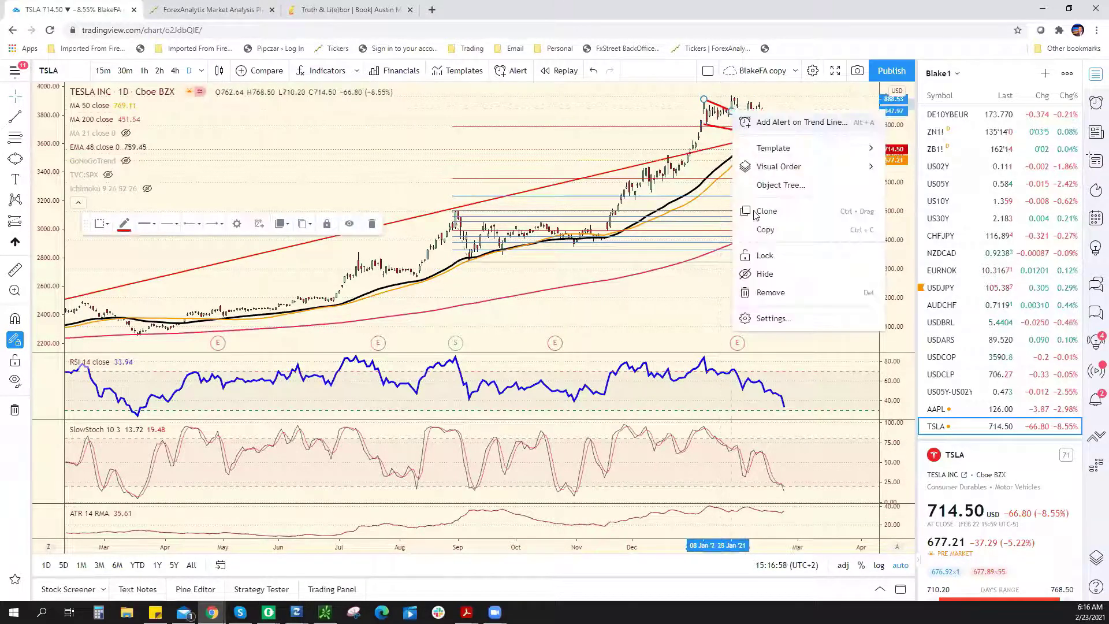
pyautogui.click(796, 292)
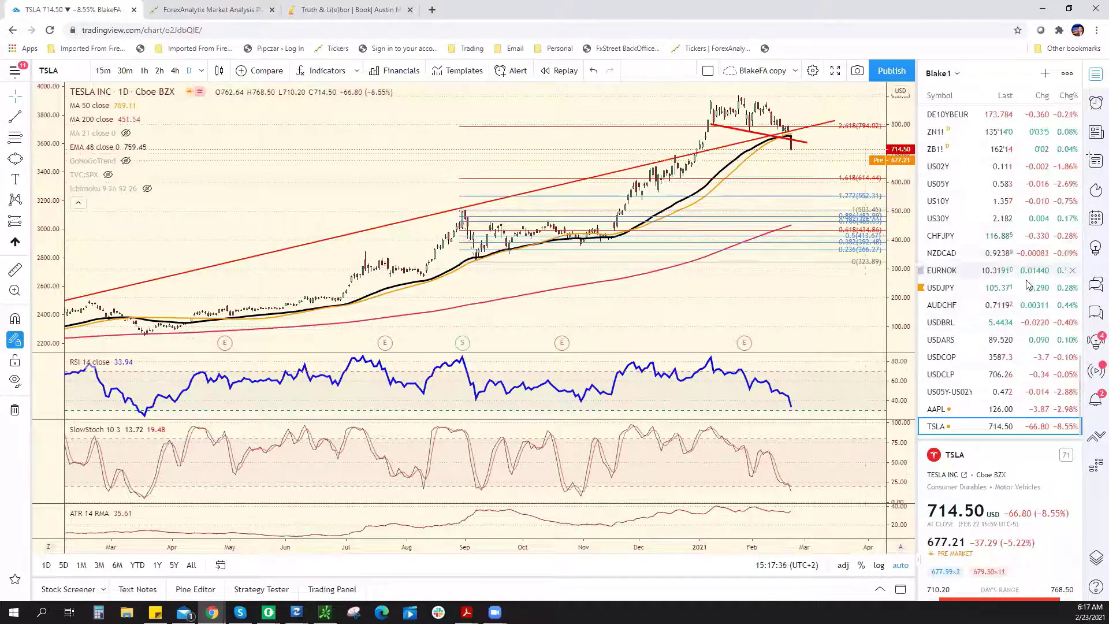
pyautogui.scroll(-10, 1024, 288)
pyautogui.scroll(3, 1024, 289)
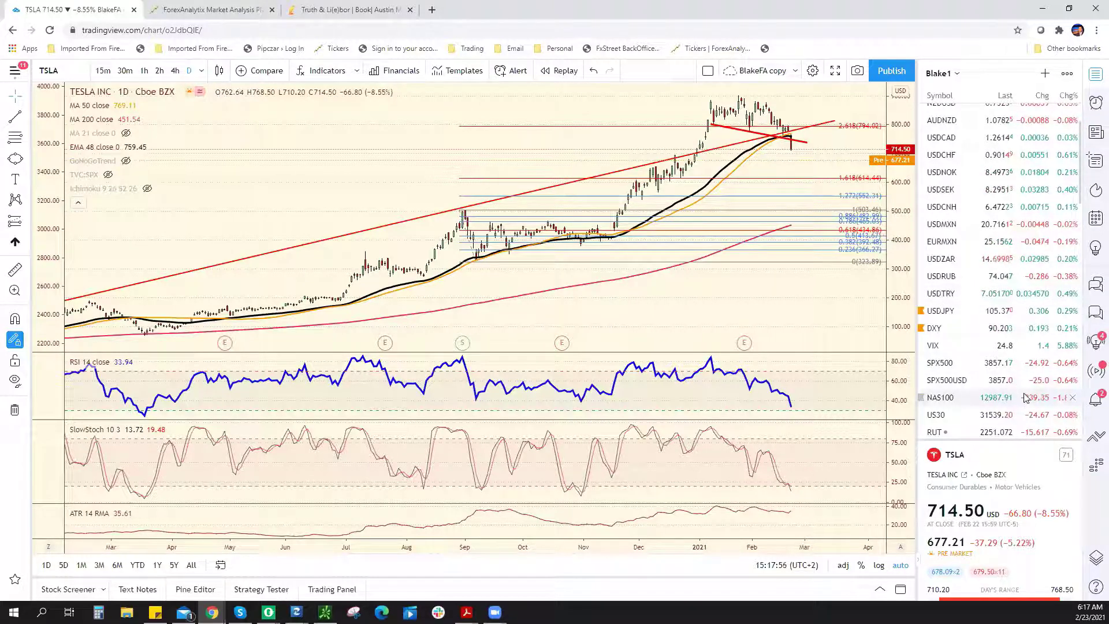
pyautogui.scroll(2, 1009, 272)
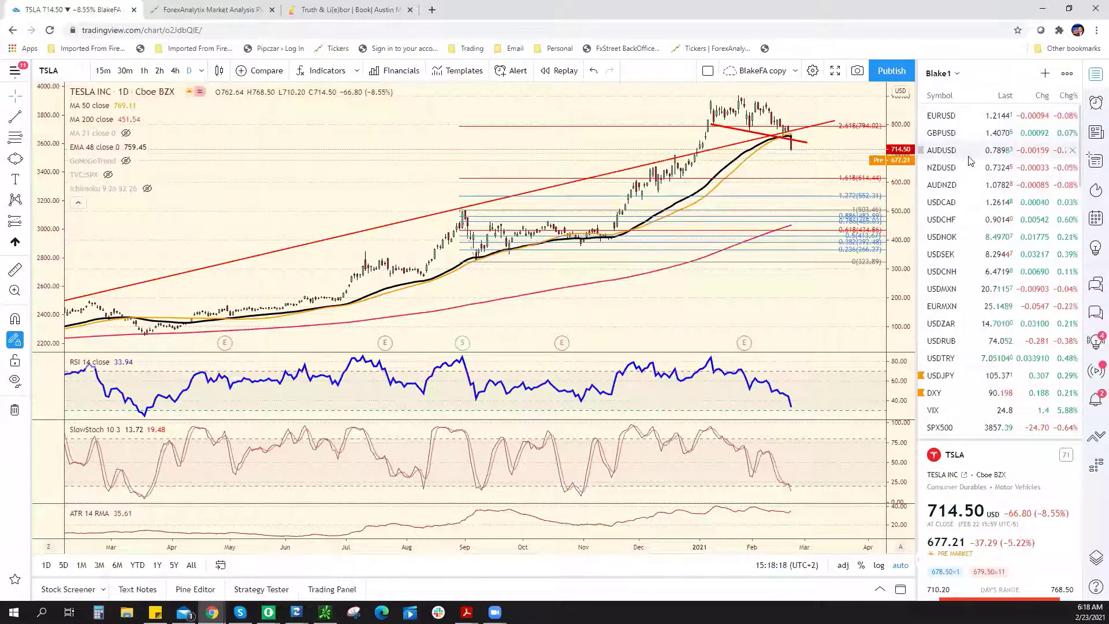
# Load AUDUSD, check it on 4-hour candles, then return to the daily chart.
pyautogui.click(985, 150)
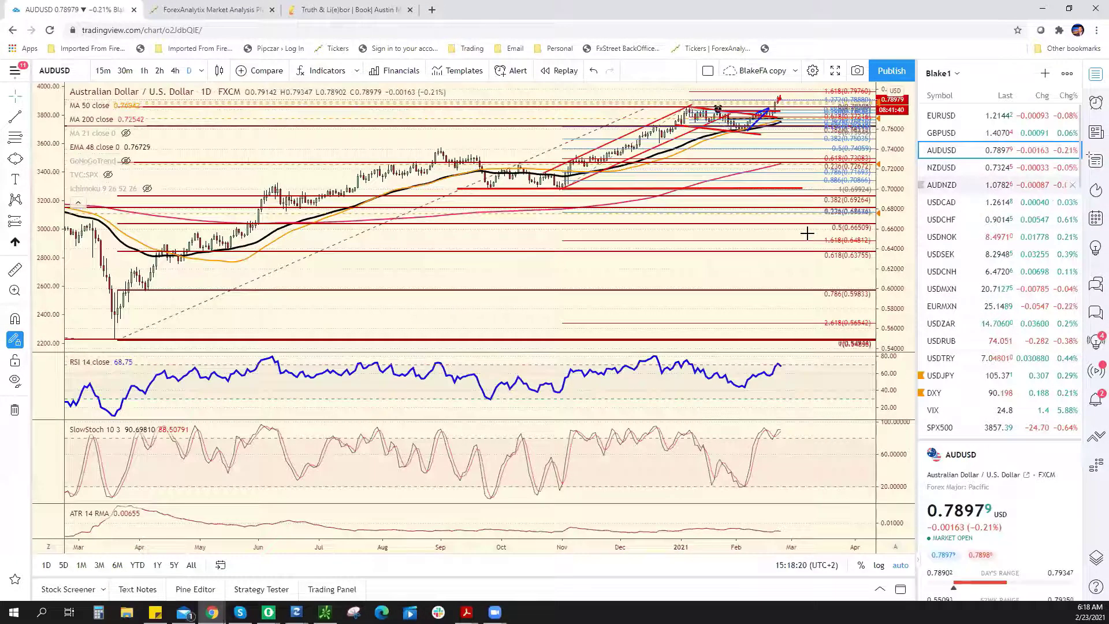
pyautogui.scroll(2, 359, 153)
pyautogui.click(175, 70)
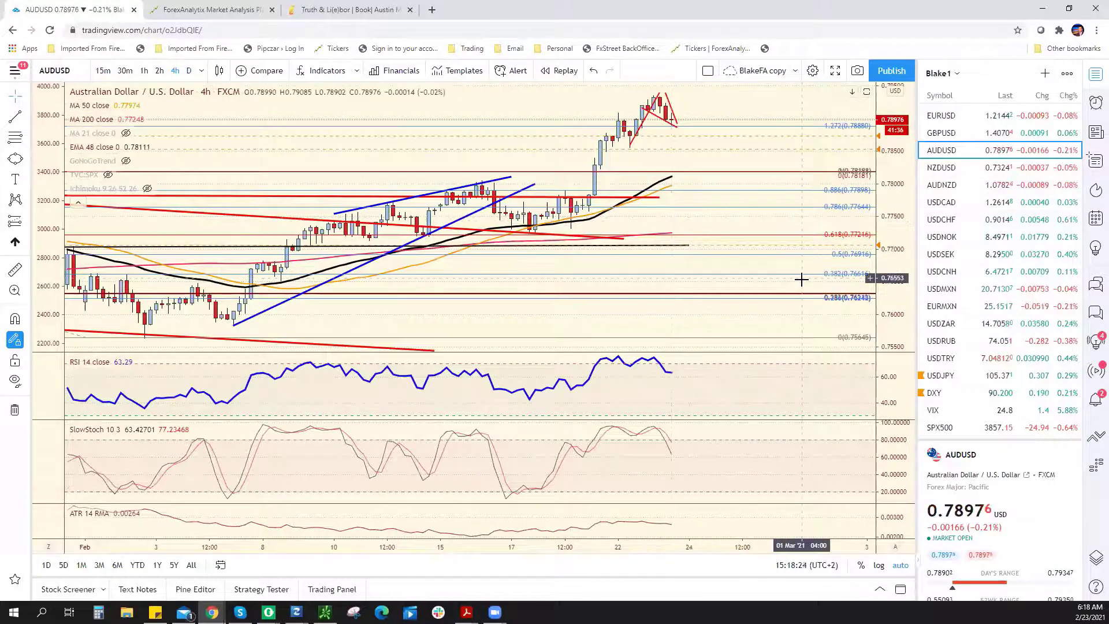
pyautogui.scroll(-3, 763, 265)
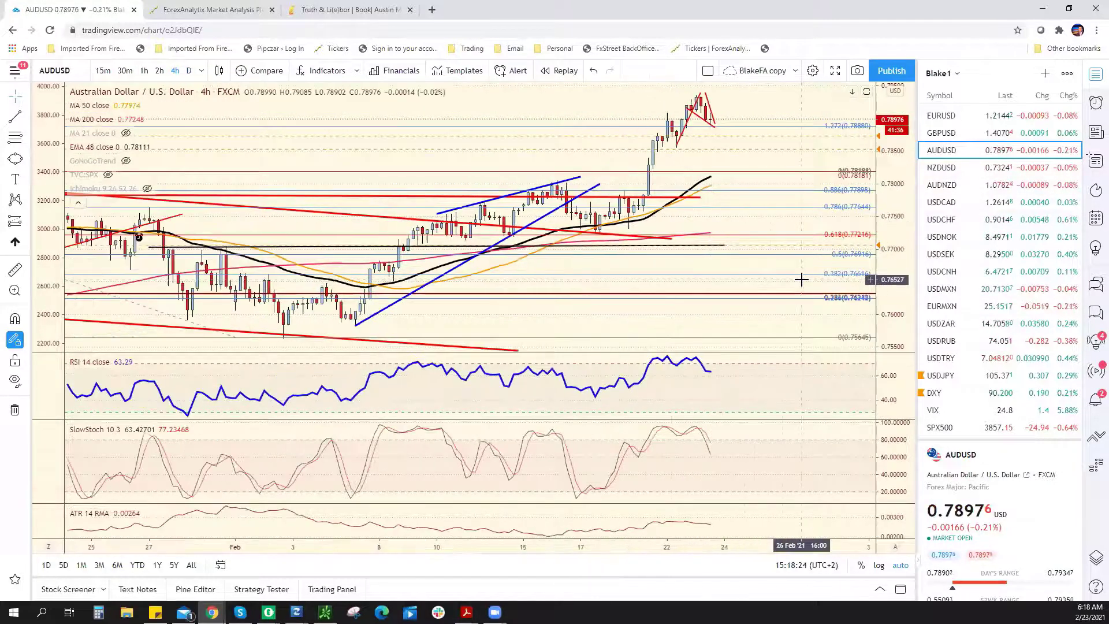
pyautogui.click(189, 70)
pyautogui.scroll(2, 702, 276)
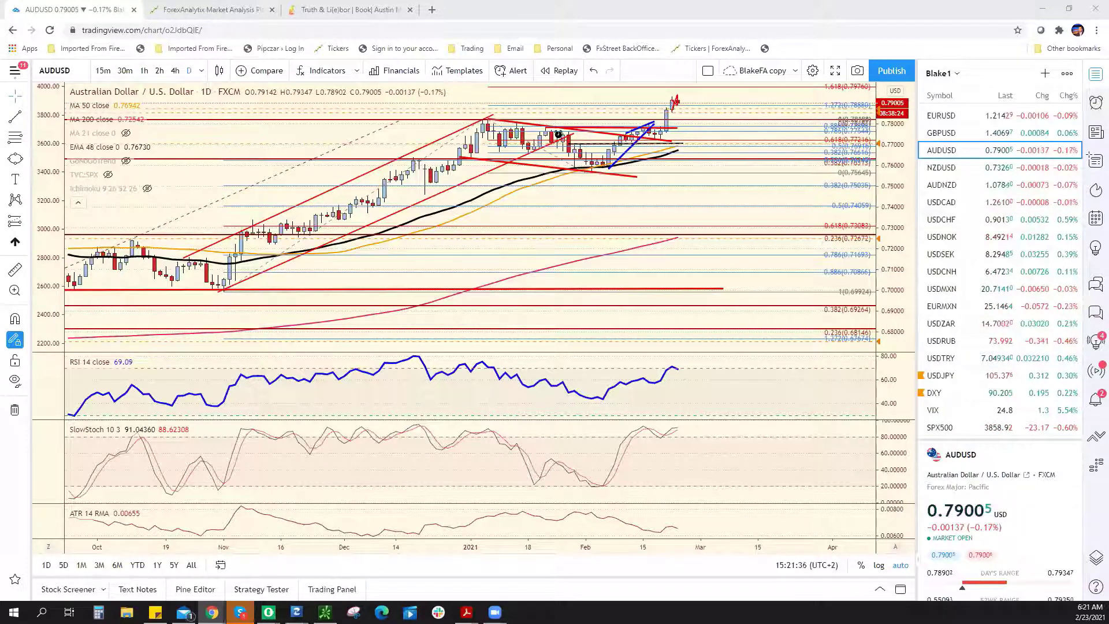
pyautogui.scroll(-10, 1013, 386)
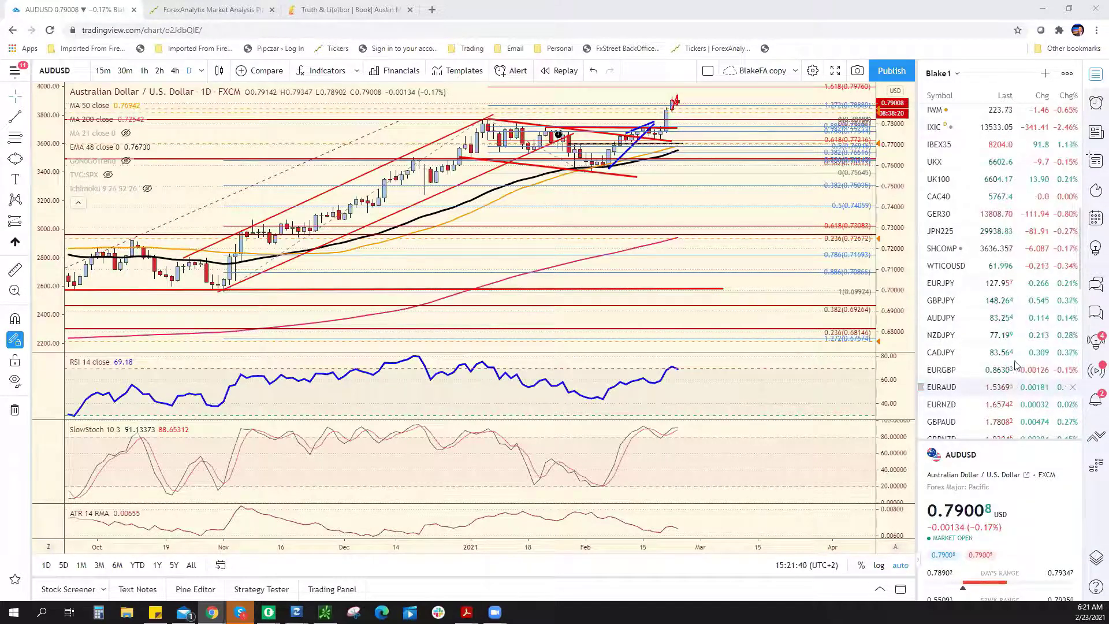
pyautogui.scroll(-1, 1001, 286)
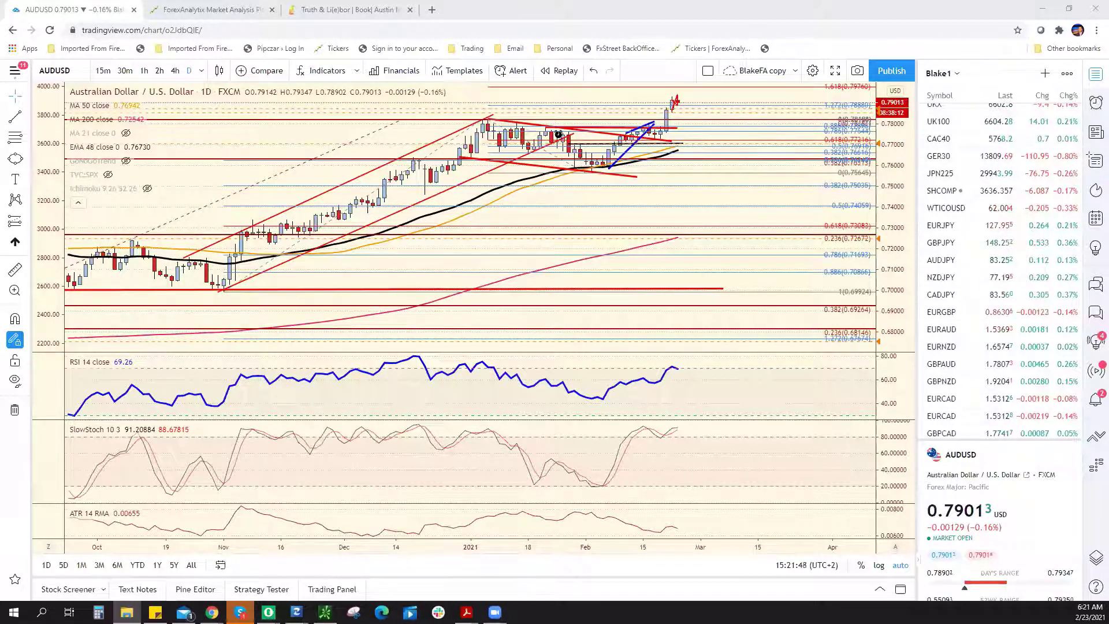
pyautogui.scroll(-1, 986, 327)
pyautogui.scroll(-5, 986, 327)
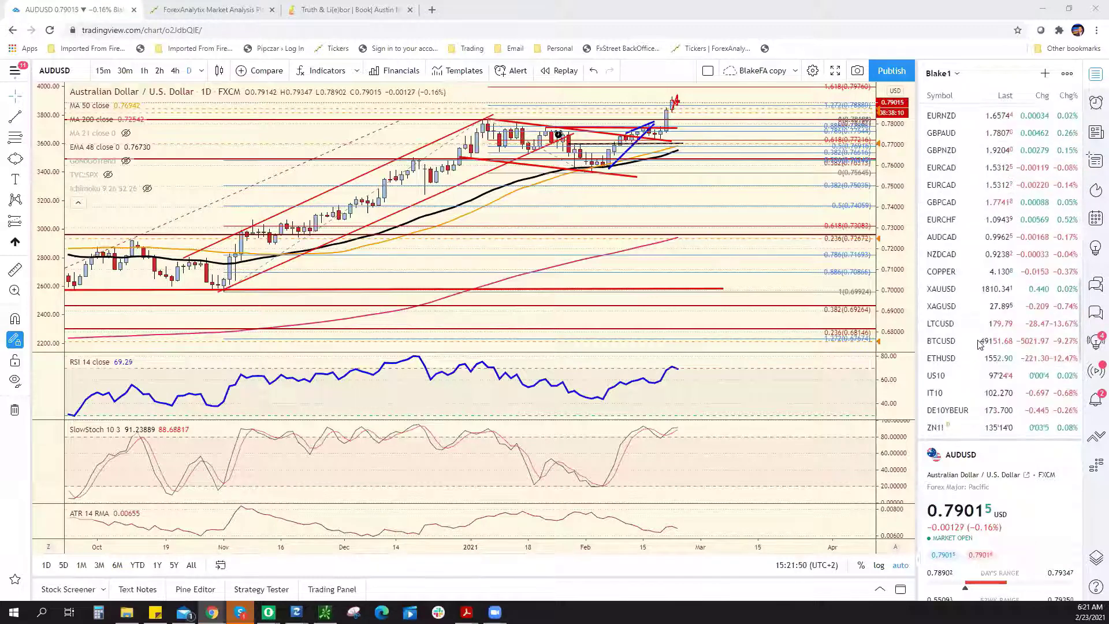
# Switch to the copper daily chart and zoom out to show history back to 2017.
pyautogui.click(994, 214)
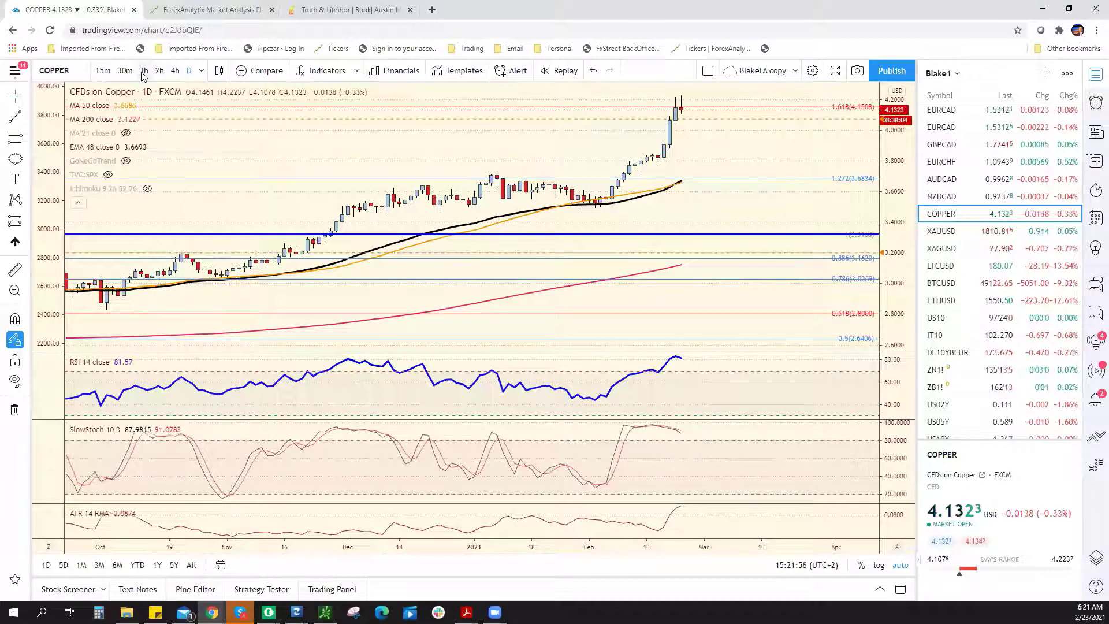
pyautogui.scroll(-1, 762, 332)
pyautogui.scroll(-4, 762, 338)
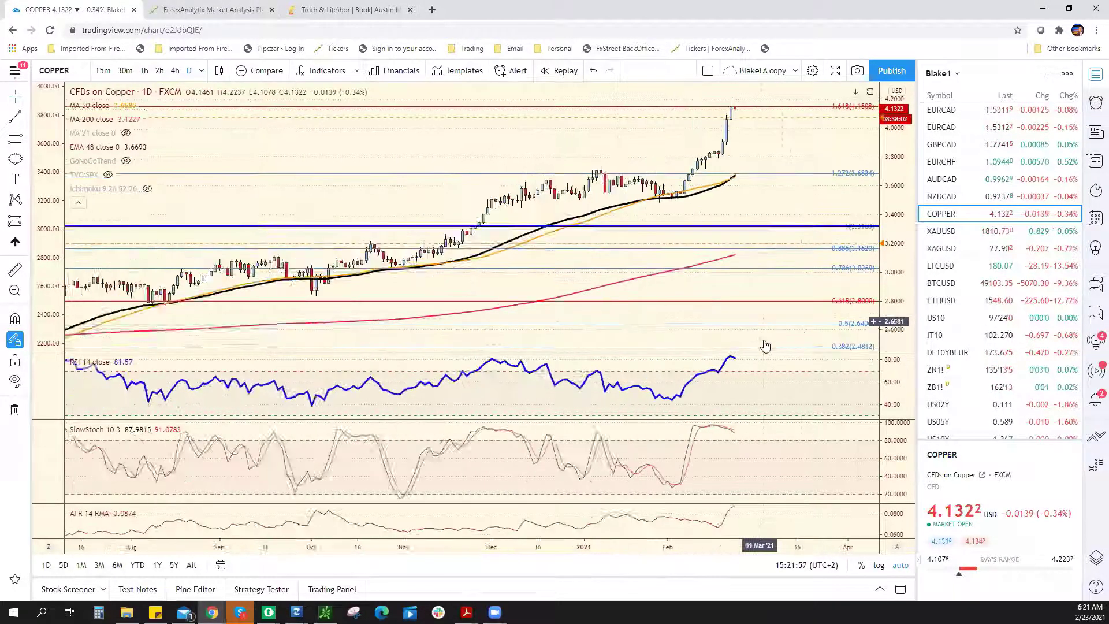
pyautogui.scroll(-4, 754, 351)
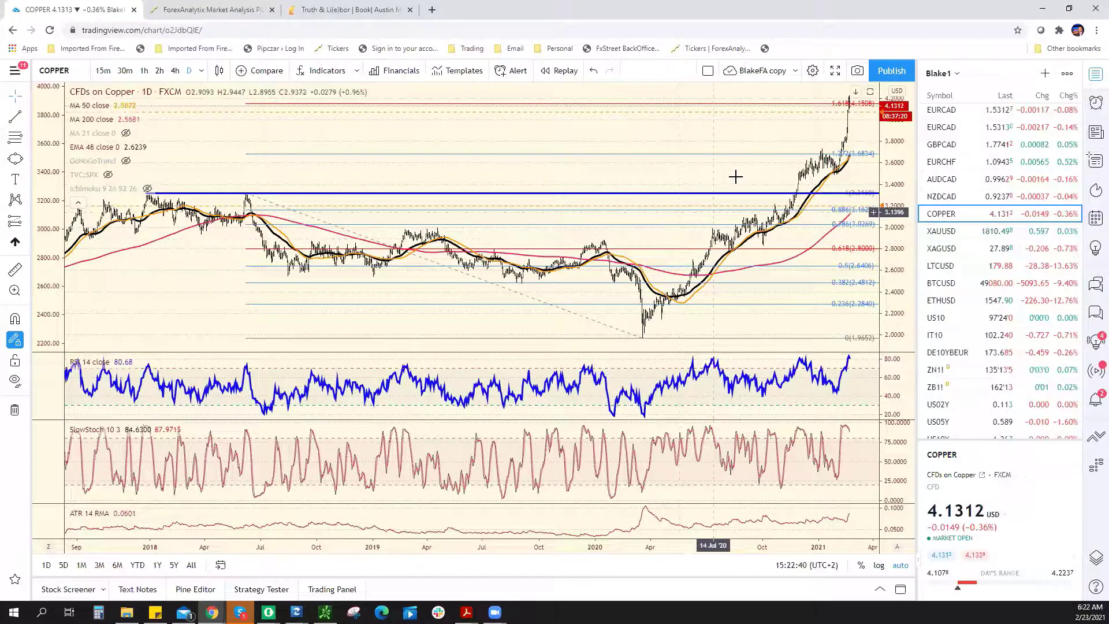
pyautogui.scroll(1, 850, 105)
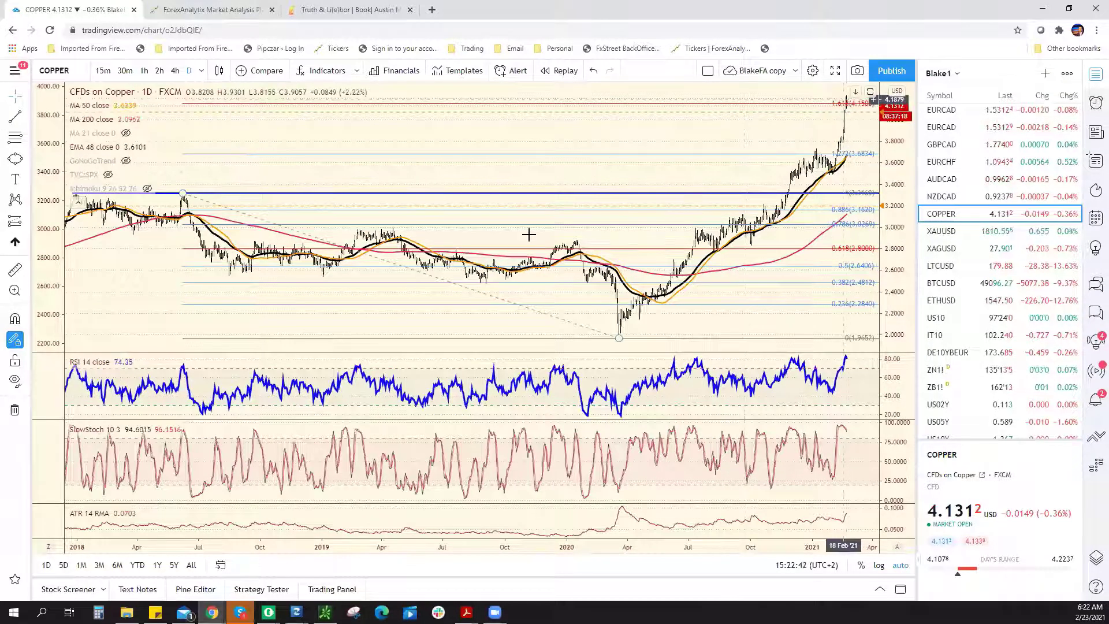
pyautogui.scroll(-1, 527, 232)
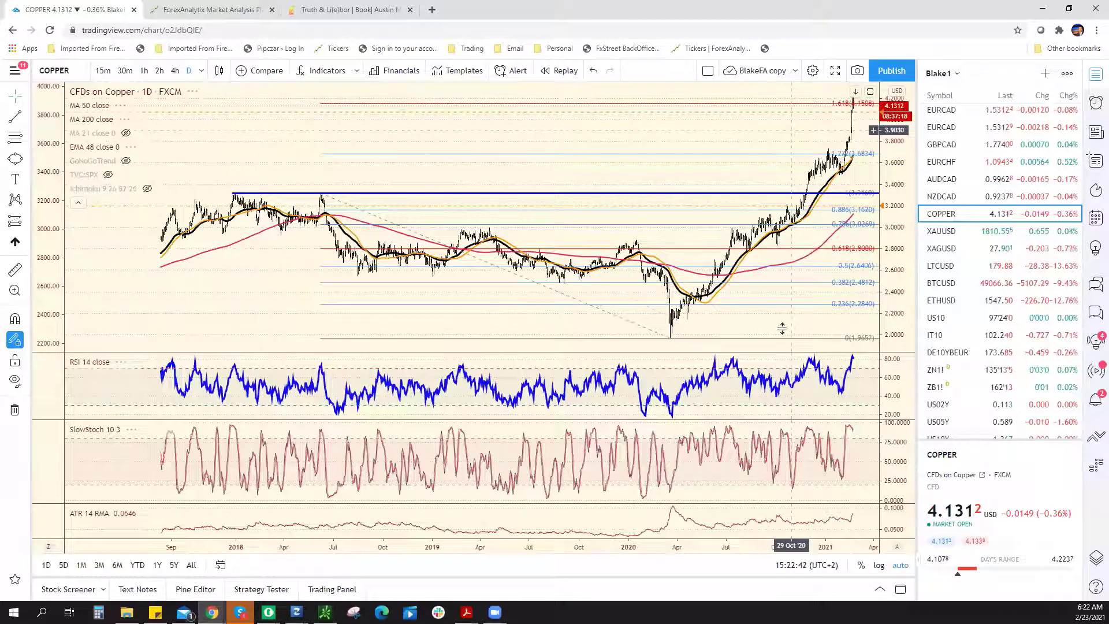
pyautogui.scroll(-1, 780, 326)
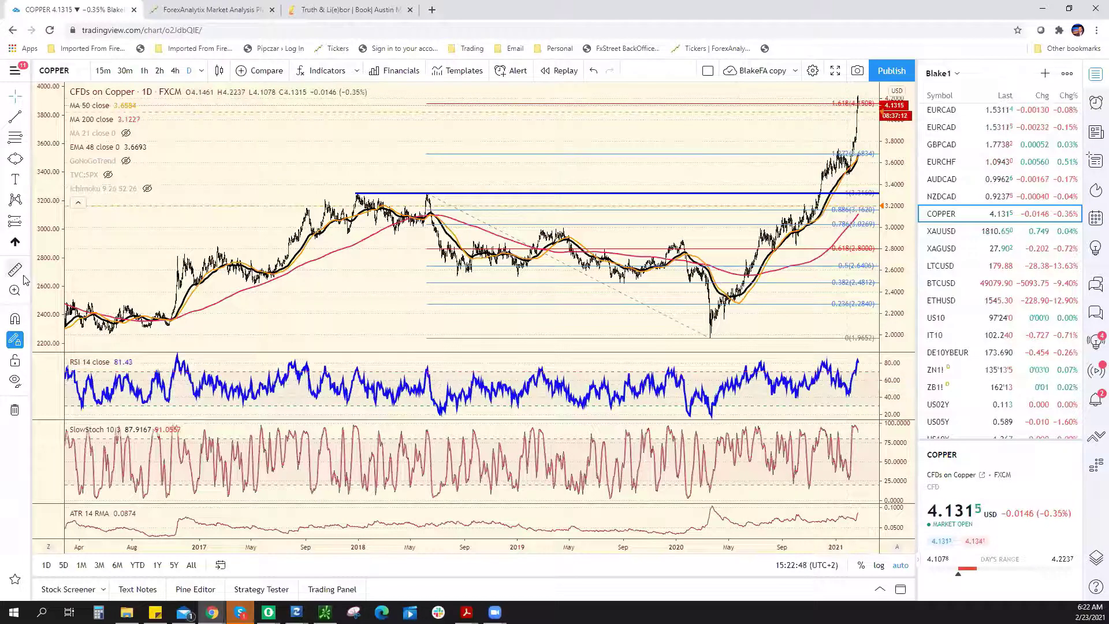
# Measure copper from the March 2020 low to 30 Dec 2020: +115.34% over 279 days.
pyautogui.keyDown('shift'); pyautogui.click(709, 338); pyautogui.keyUp('shift')
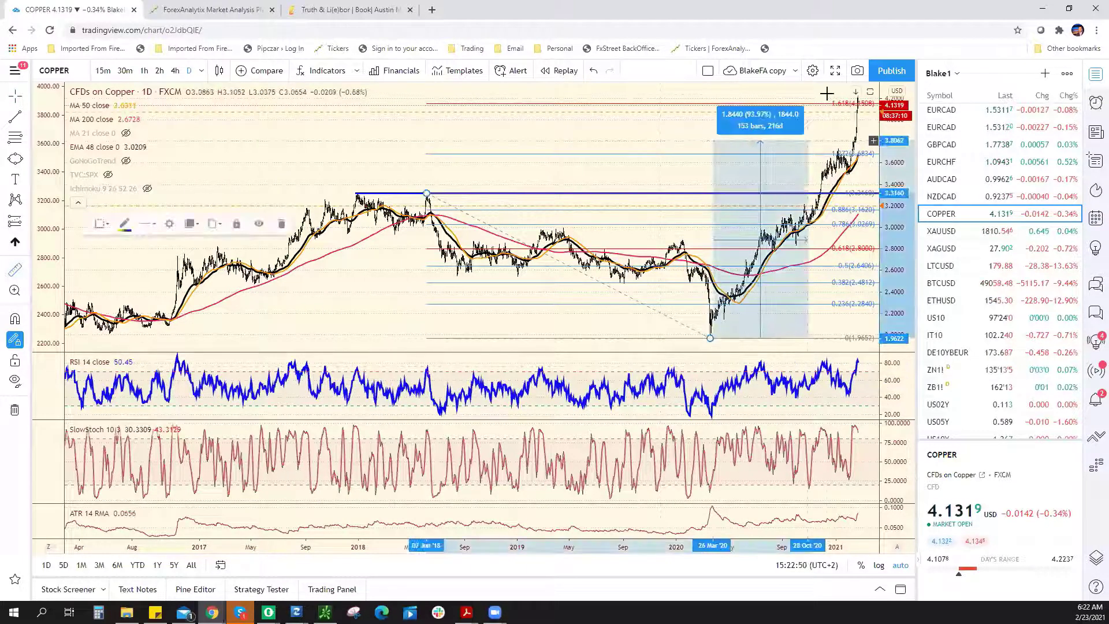
pyautogui.click(834, 93)
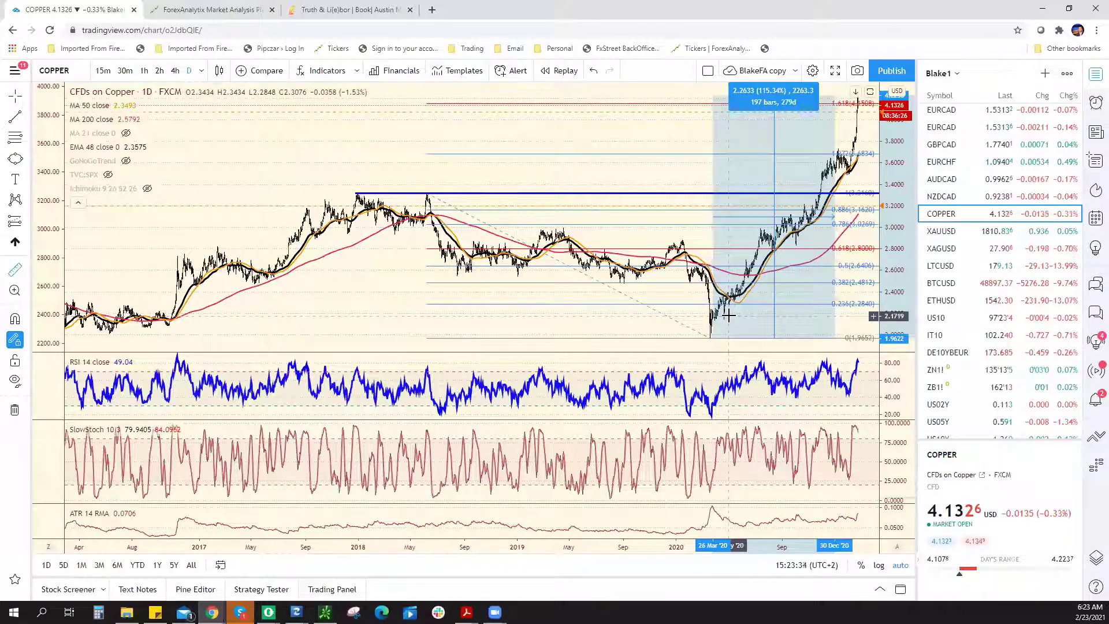
pyautogui.scroll(1, 979, 158)
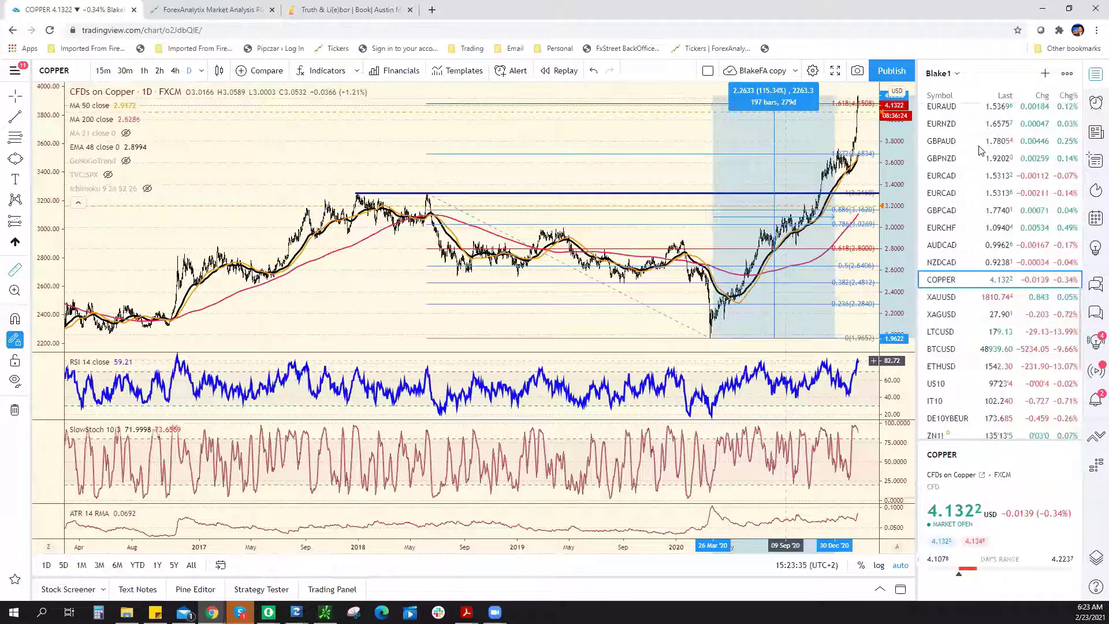
pyautogui.scroll(5, 980, 173)
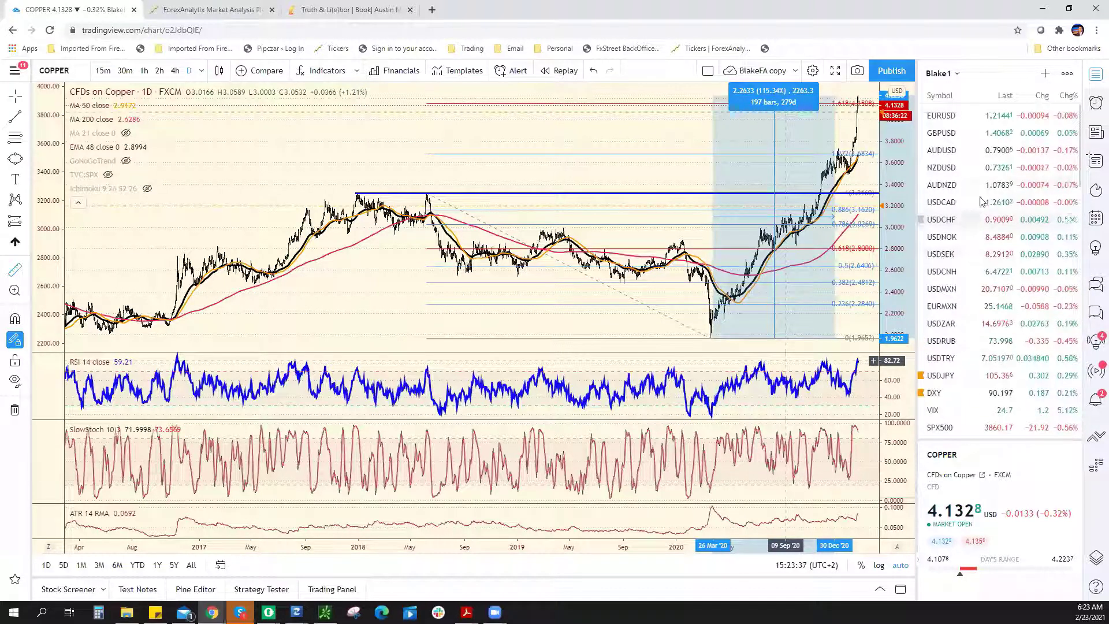
# Move from NZDUSD to AUDUSD and zoom its daily chart to review Fibonacci levels and trendlines.
pyautogui.click(979, 168)
pyautogui.press('Up')
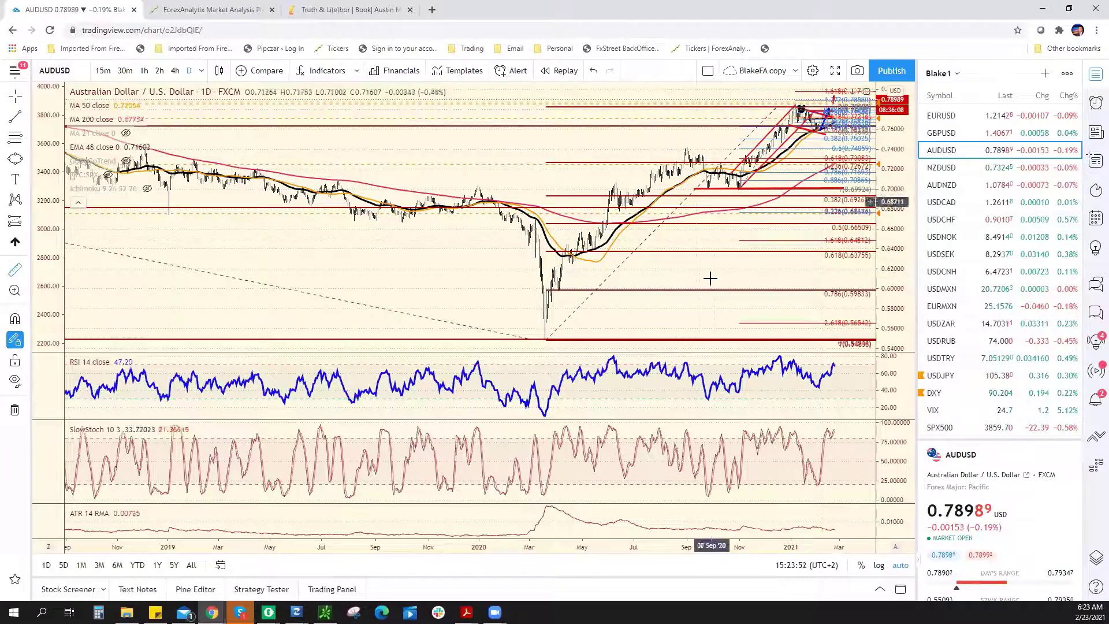
pyautogui.scroll(-3, 715, 340)
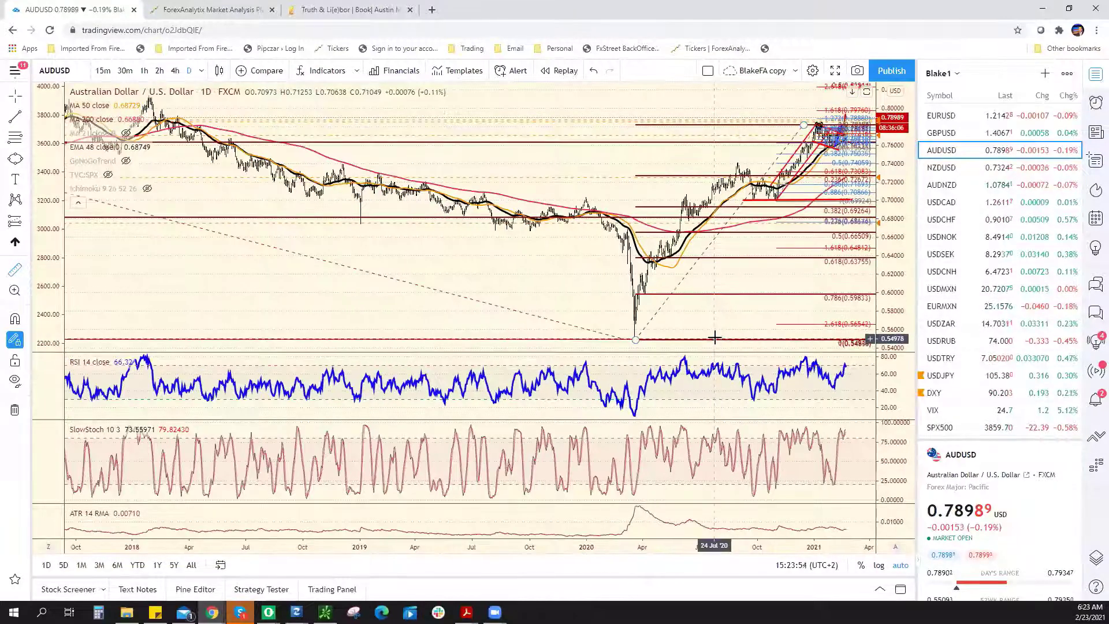
pyautogui.scroll(3, 715, 323)
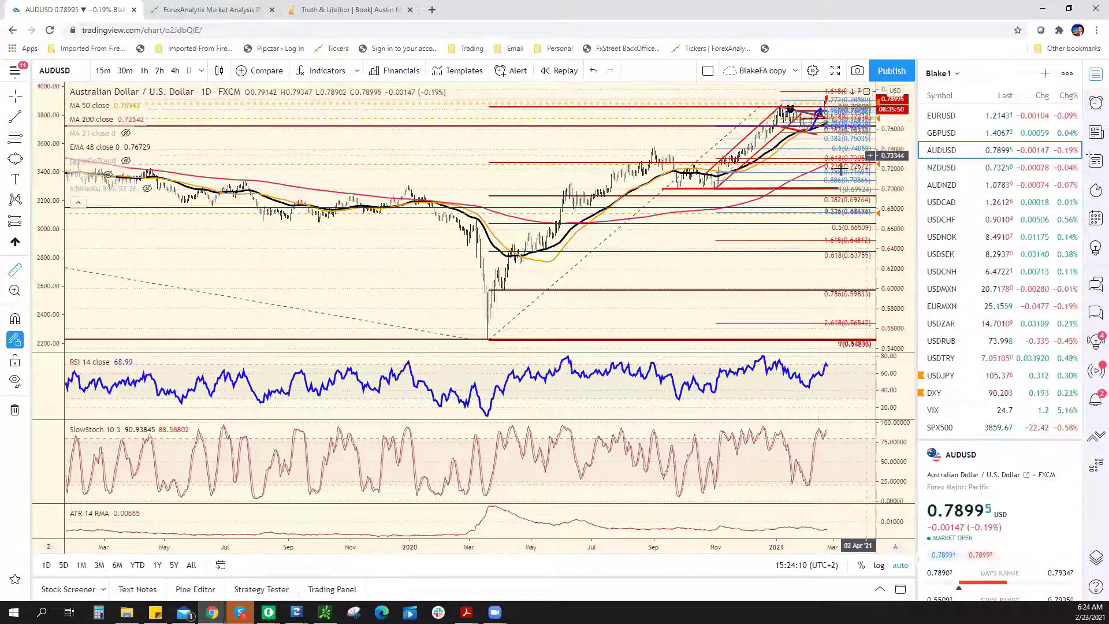
pyautogui.scroll(5, 826, 135)
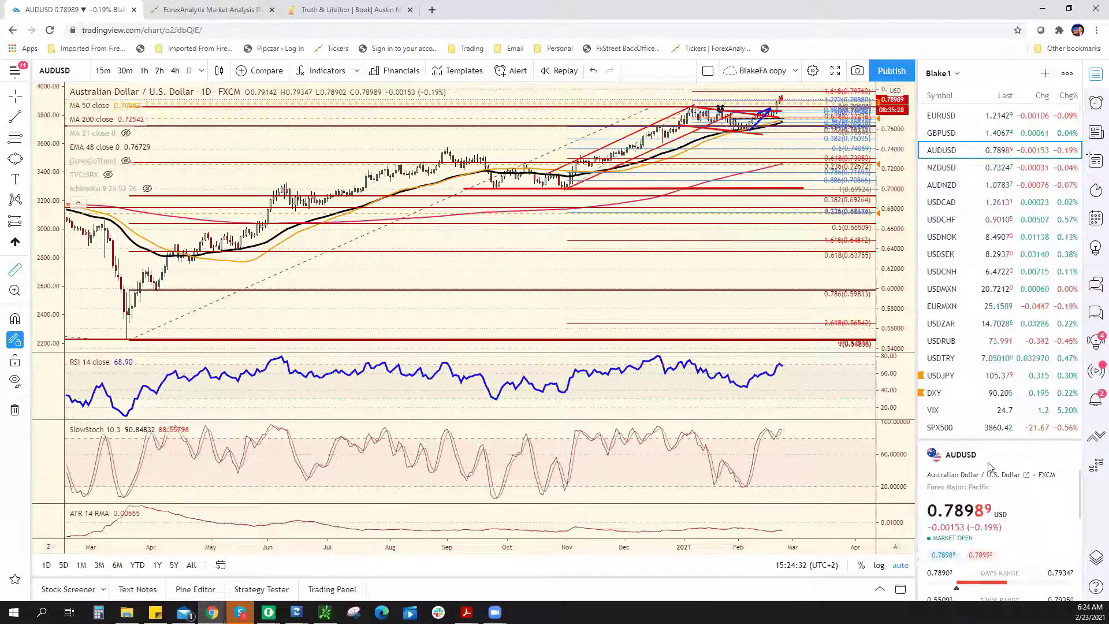
pyautogui.scroll(-3, 998, 376)
pyautogui.scroll(-1, 1002, 355)
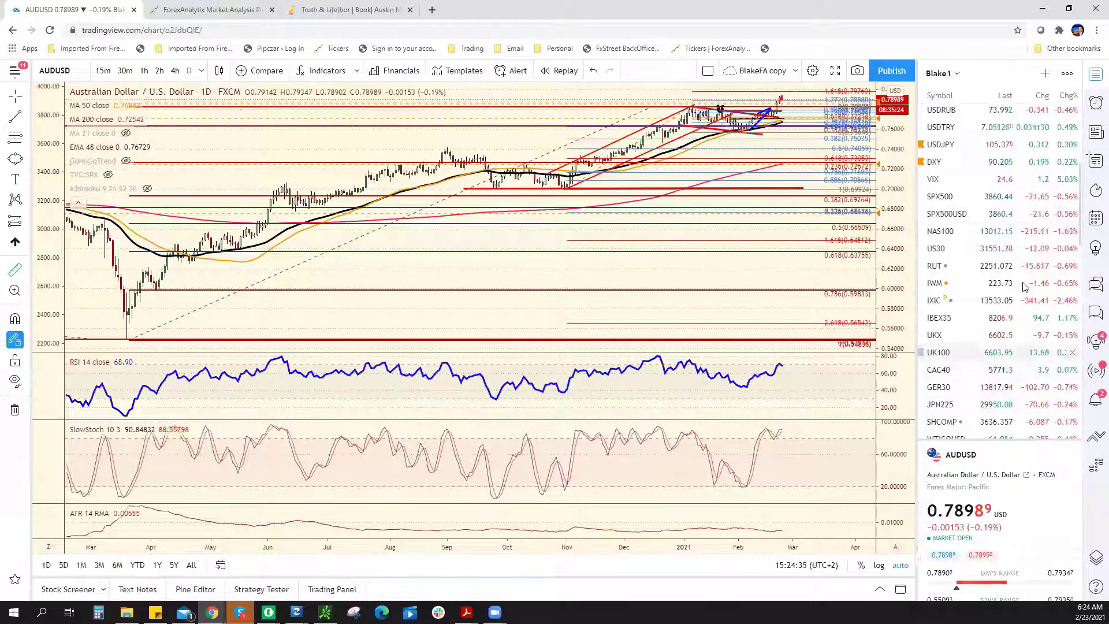
# Open the SPX500USD chart from the watchlist and switch it to 4-hour candles.
pyautogui.click(1002, 213)
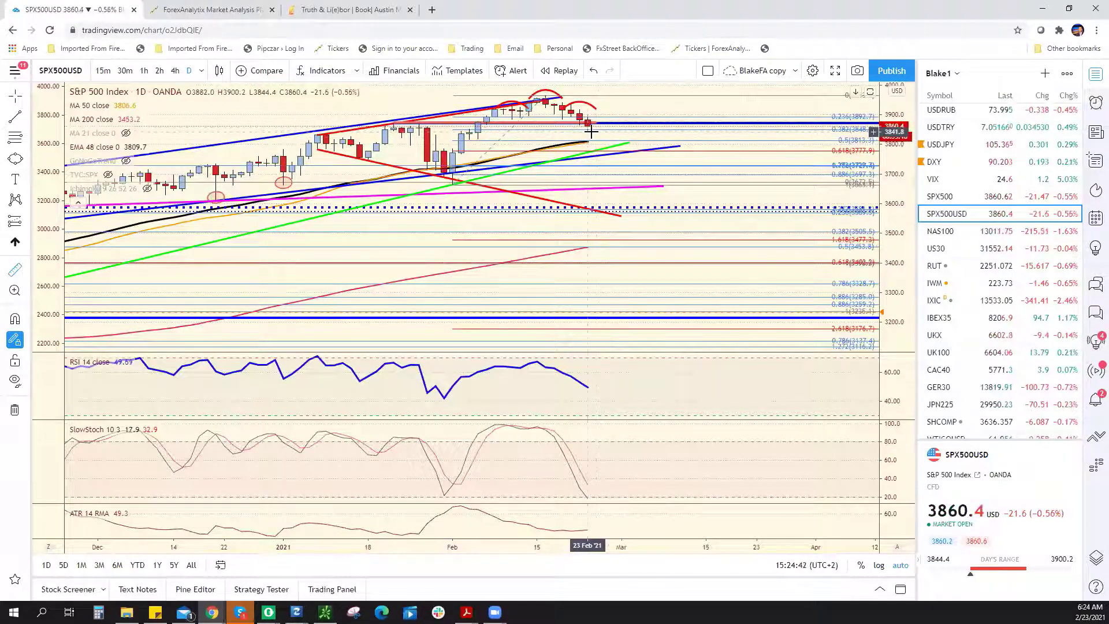
pyautogui.scroll(-3, 591, 132)
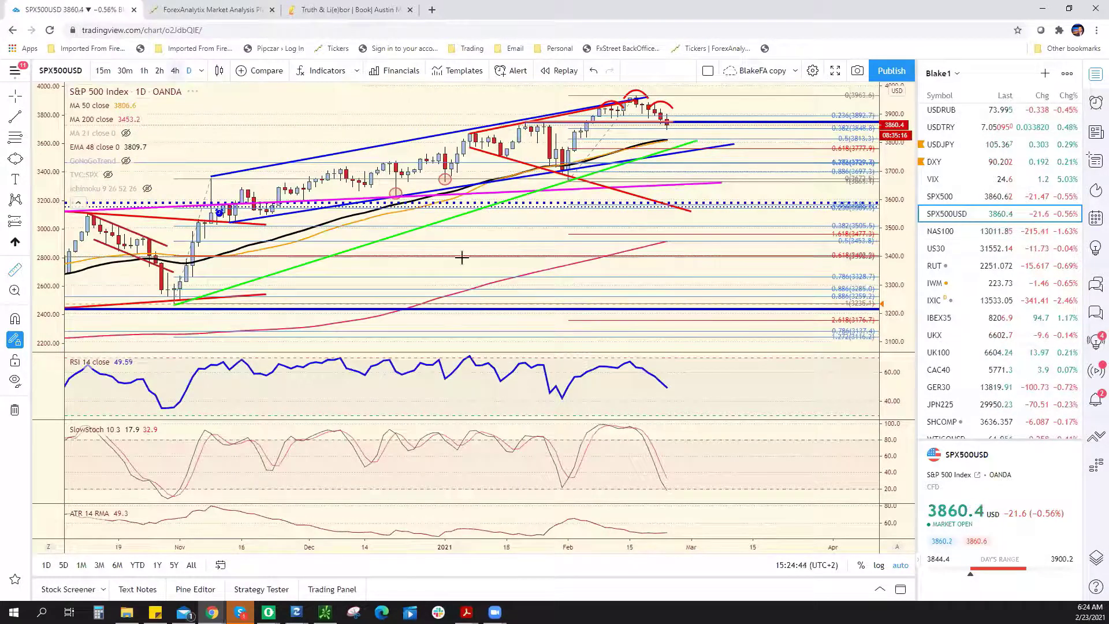
pyautogui.write('4h')
pyautogui.press('Return')
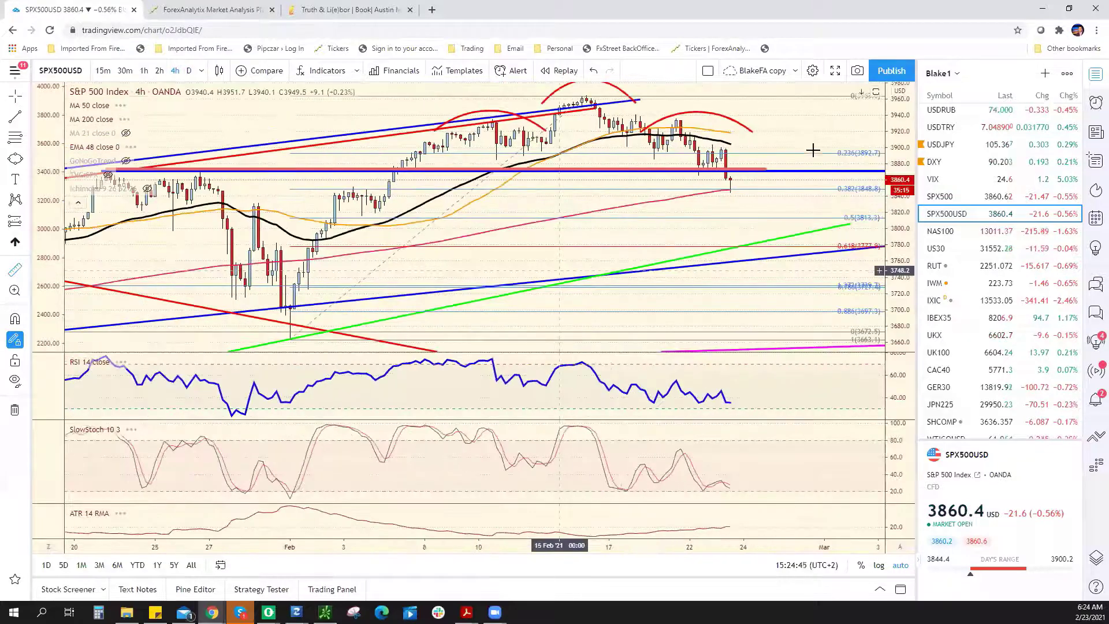
pyautogui.scroll(-4, 812, 150)
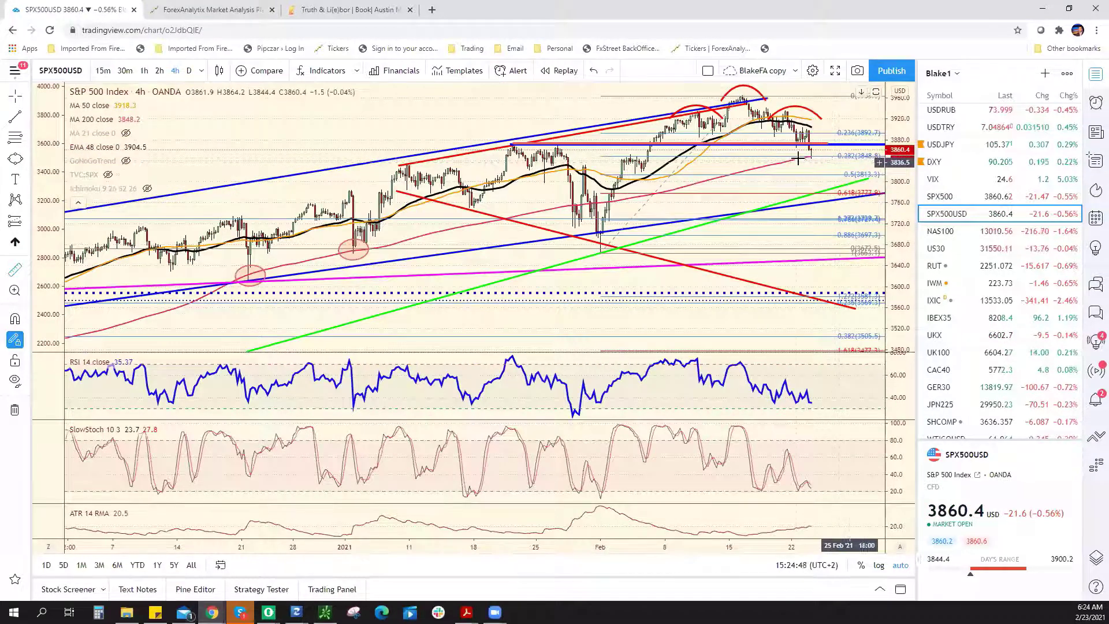
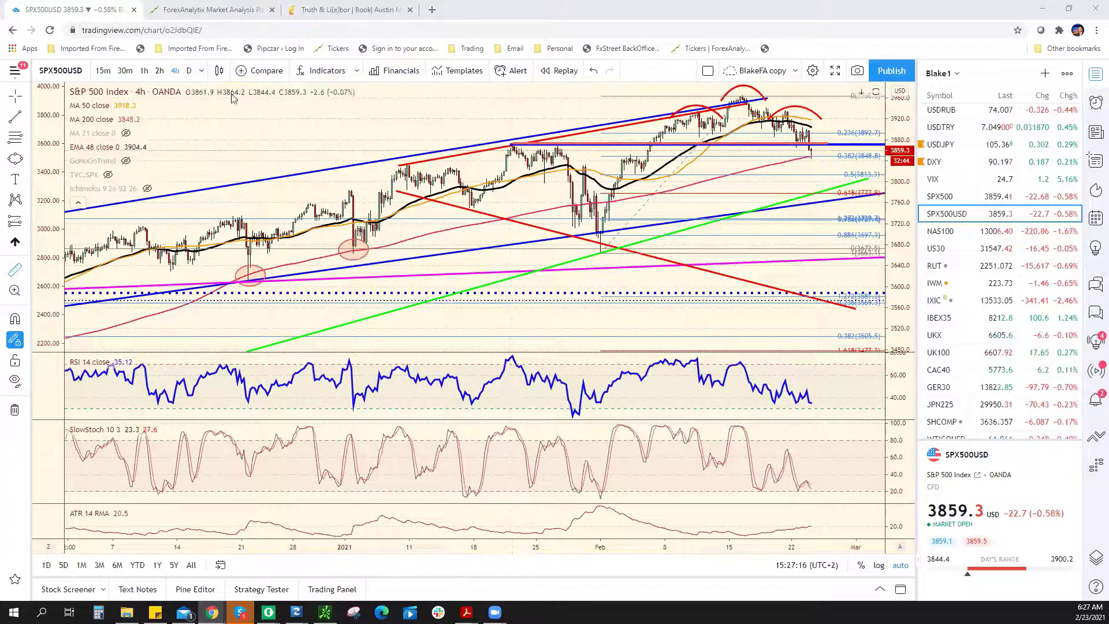
# Switch the SPX500USD chart timeframe from 4 hours to 1 week.
pyautogui.click(201, 70)
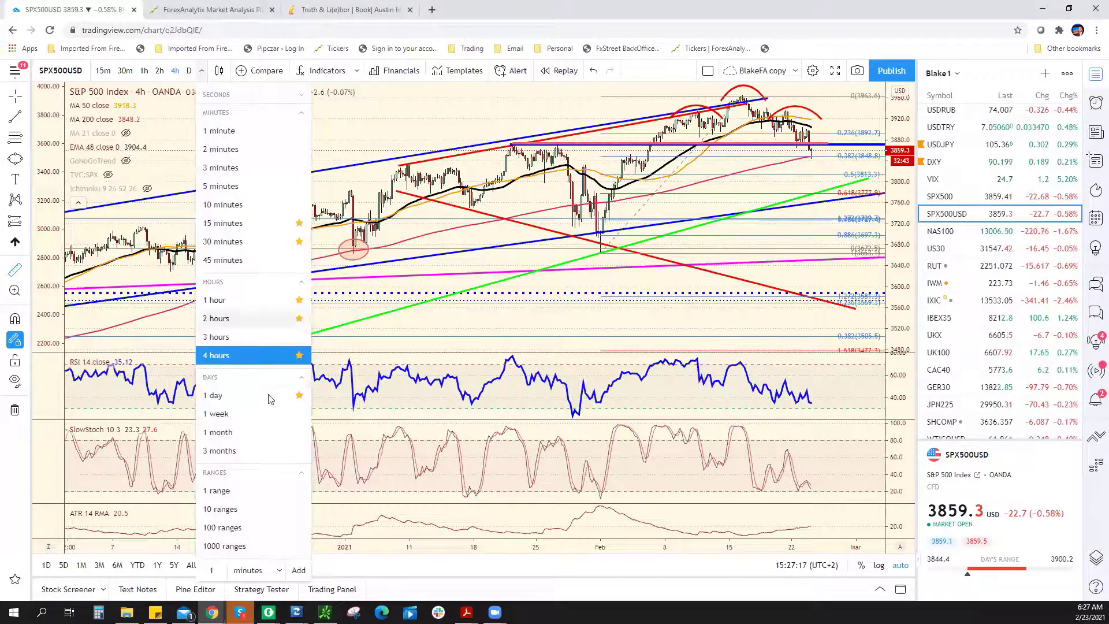
pyautogui.click(241, 414)
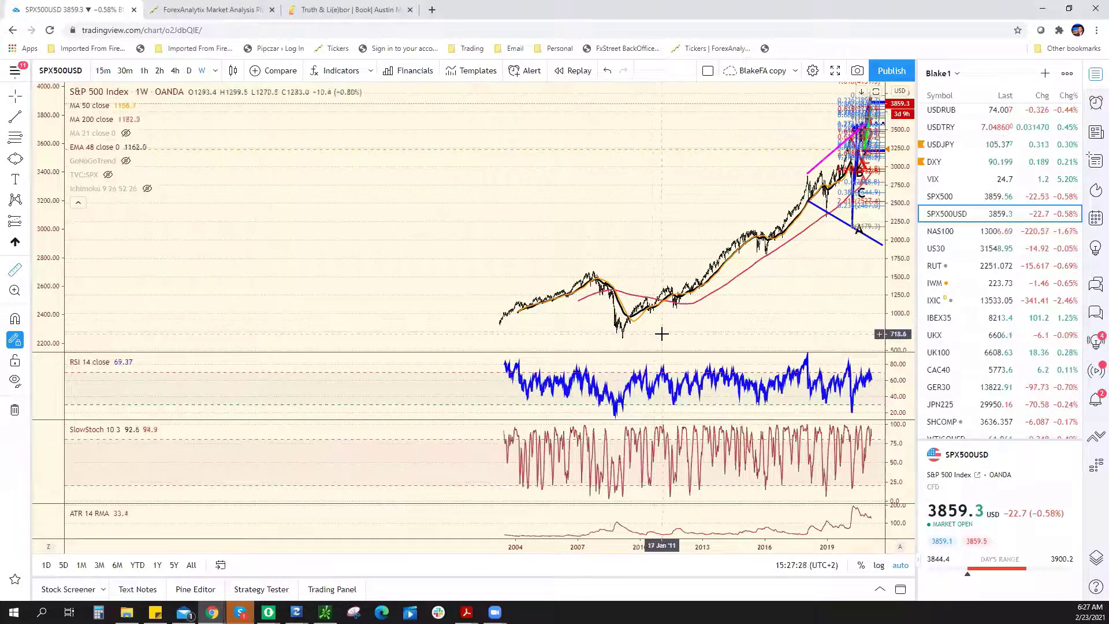
# Zoom the weekly SPX500 chart's time axis in to roughly 2014–2021.
pyautogui.scroll(2, 709, 287)
pyautogui.scroll(2, 709, 287)
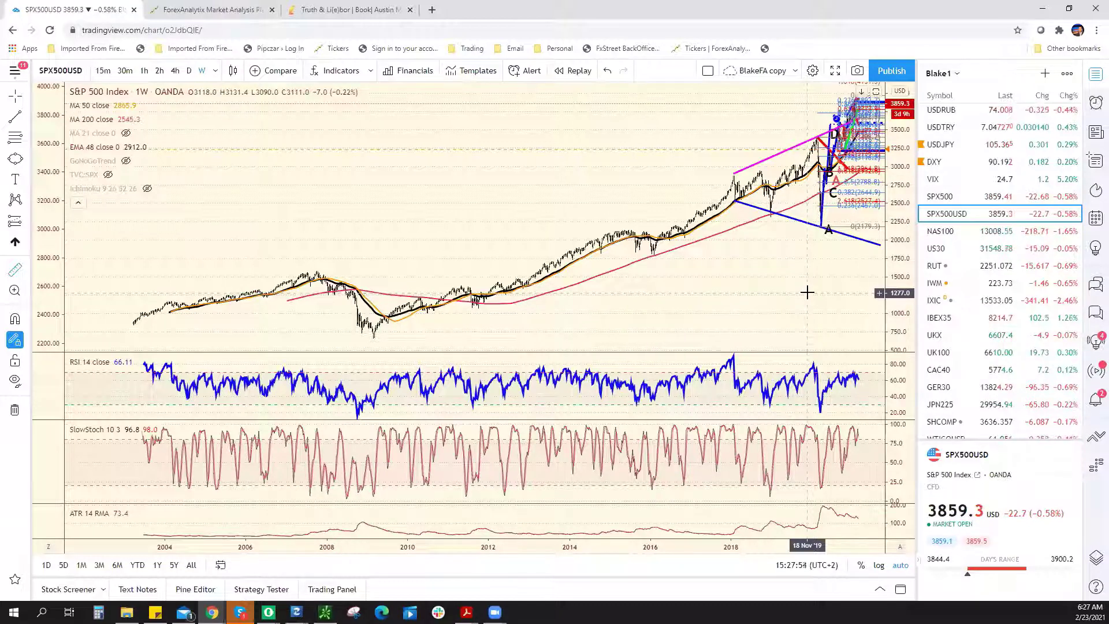
pyautogui.scroll(3, 787, 288)
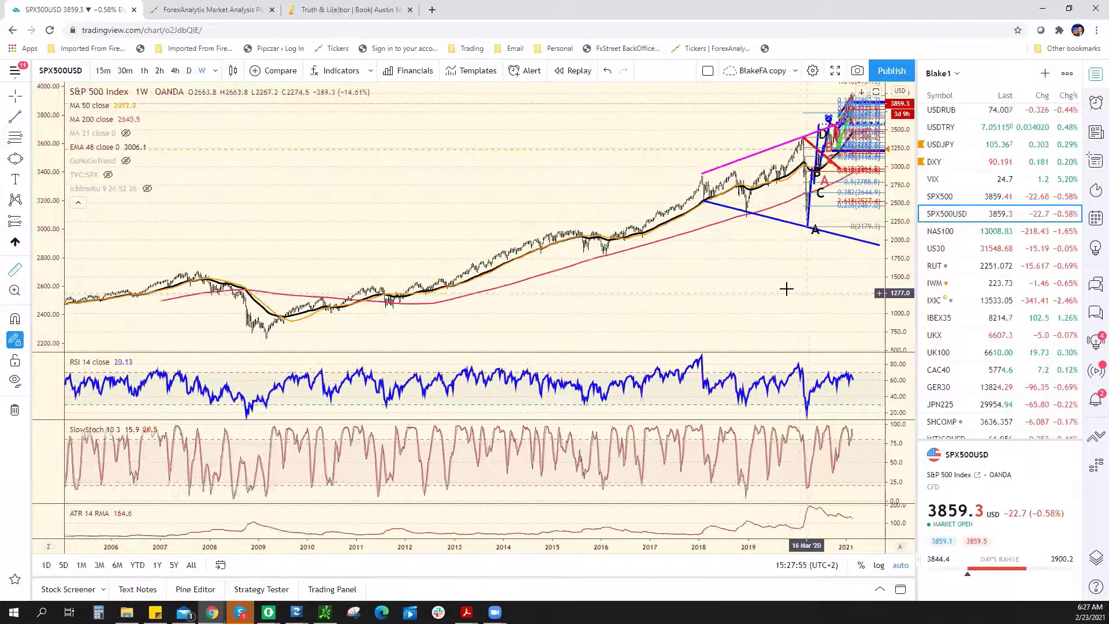
pyautogui.scroll(2, 789, 290)
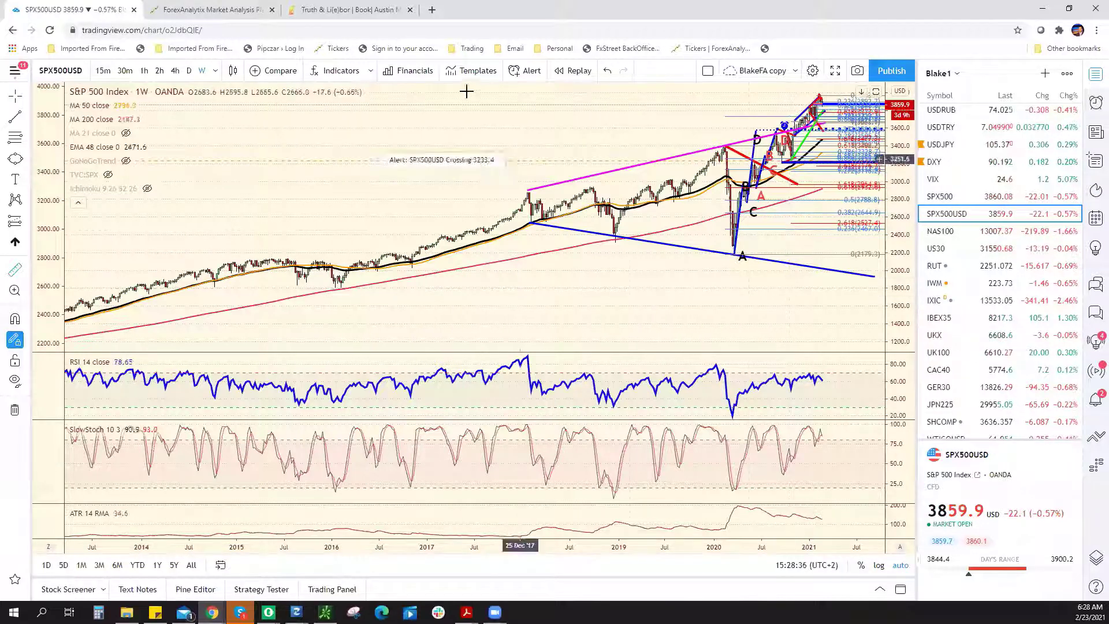
# Zoom the weekly chart in further so 2017–2021 fills the view.
pyautogui.scroll(5, 844, 249)
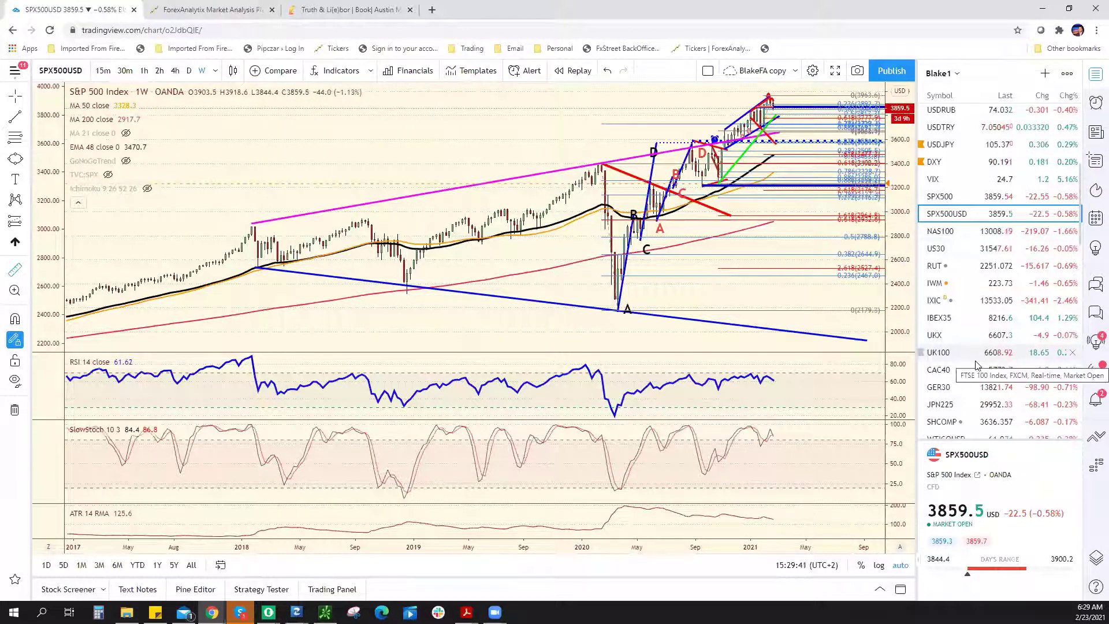
# Bring EURUSD into the watchlist view and zoom the chart to span Apr 2017–Oct 2021.
pyautogui.scroll(4, 976, 364)
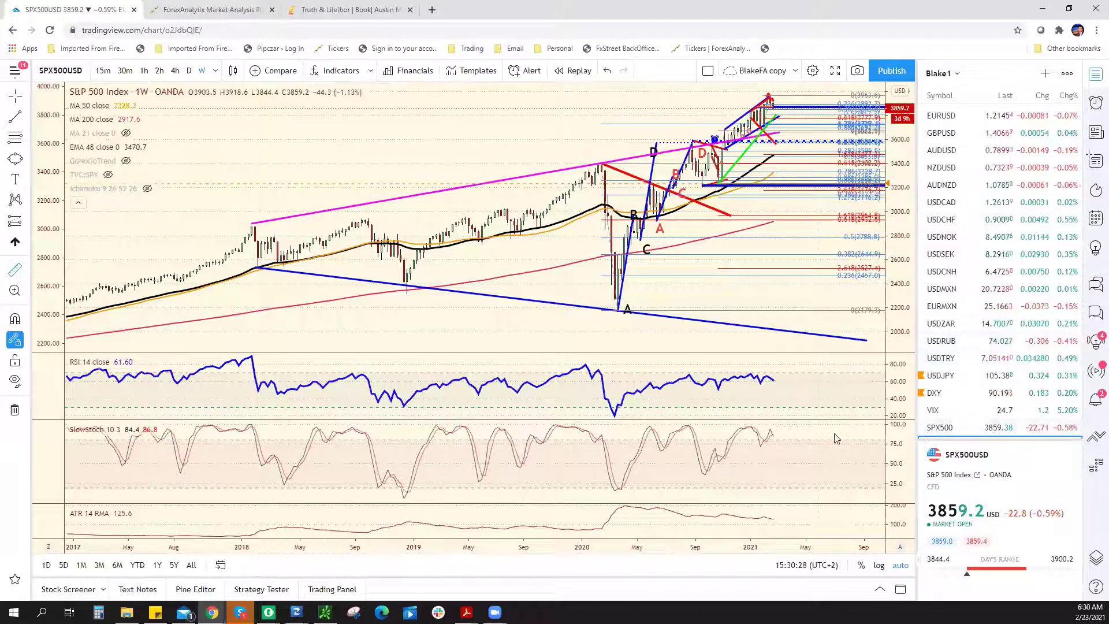
pyautogui.scroll(2, 718, 405)
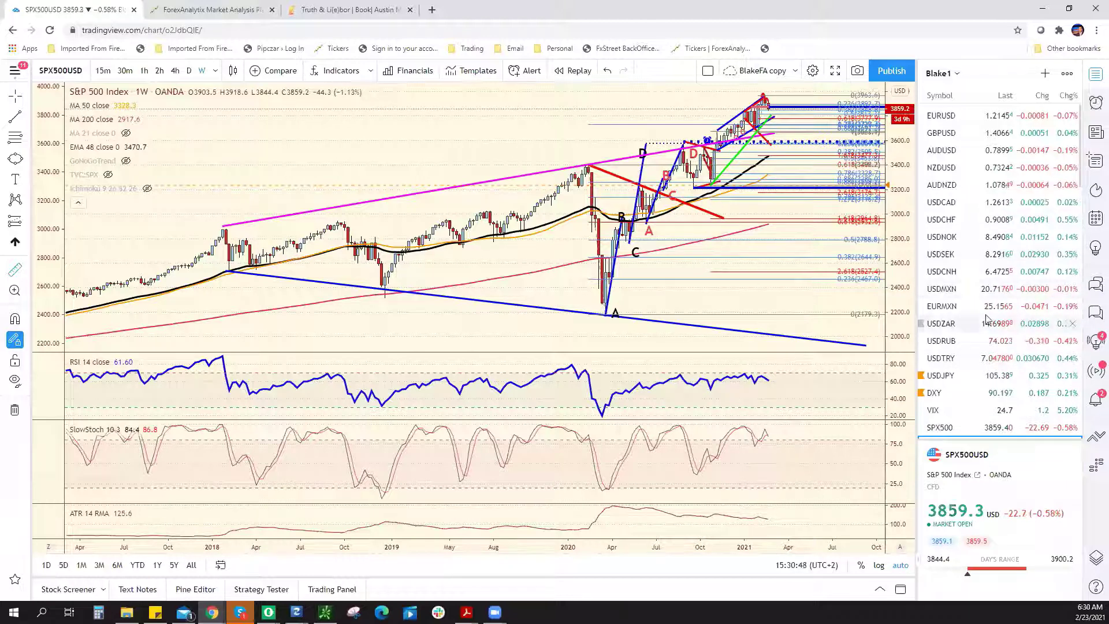
pyautogui.scroll(-2, 1005, 283)
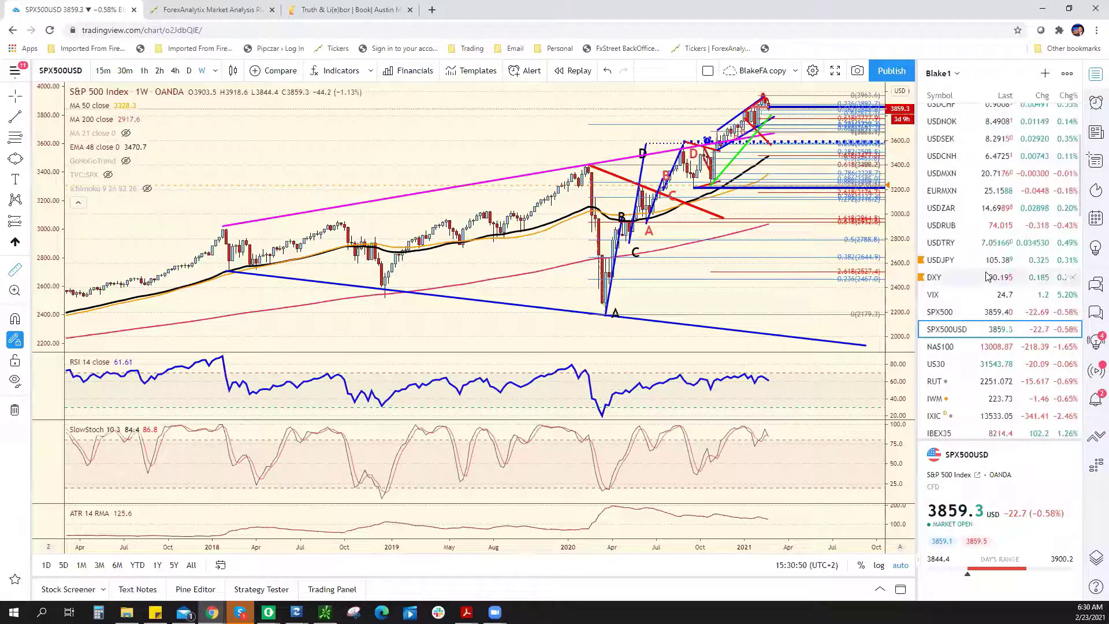
pyautogui.scroll(2, 985, 280)
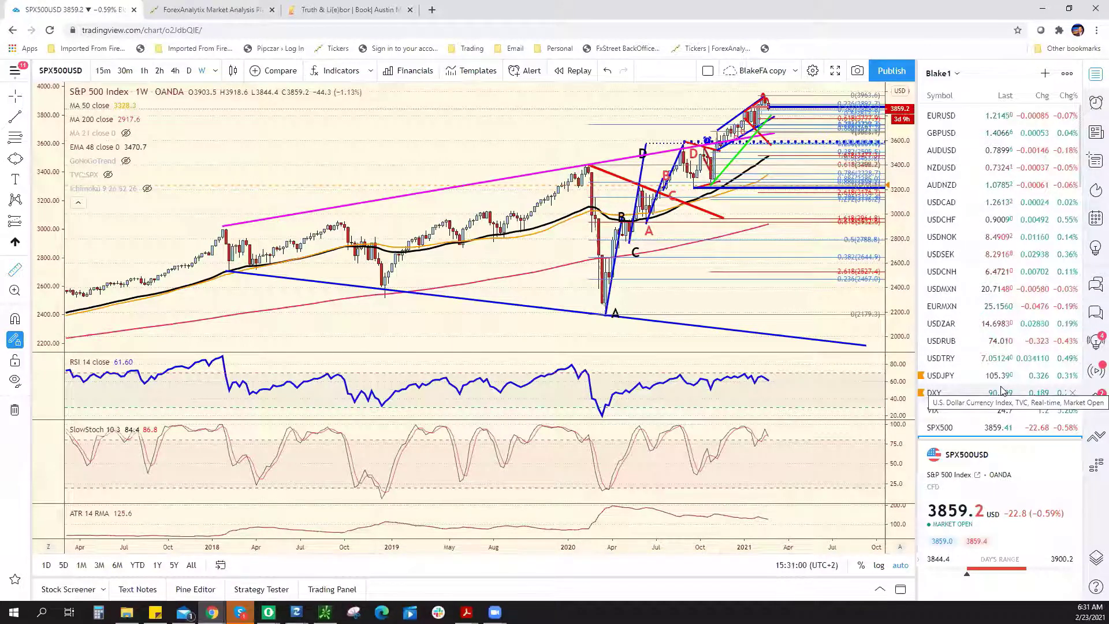
# Switch from TradingView to the ForexAnalytix dashboard browser tab.
pyautogui.click(214, 10)
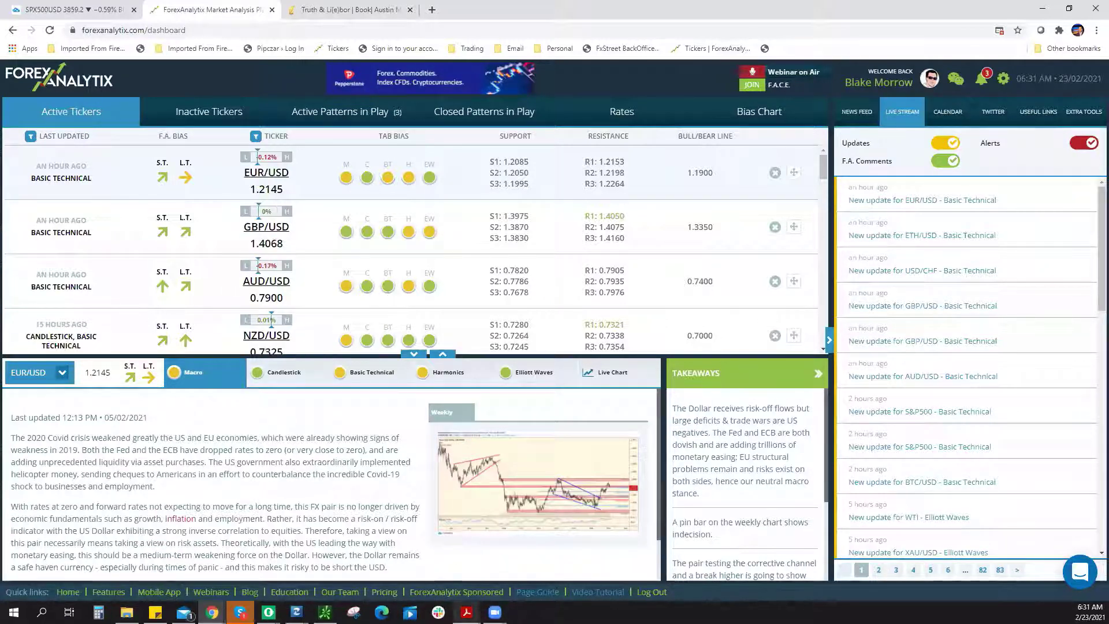
# Open the Sponsored page and read through its Pepperstone free-subscription offer.
pyautogui.moveTo(466, 612)
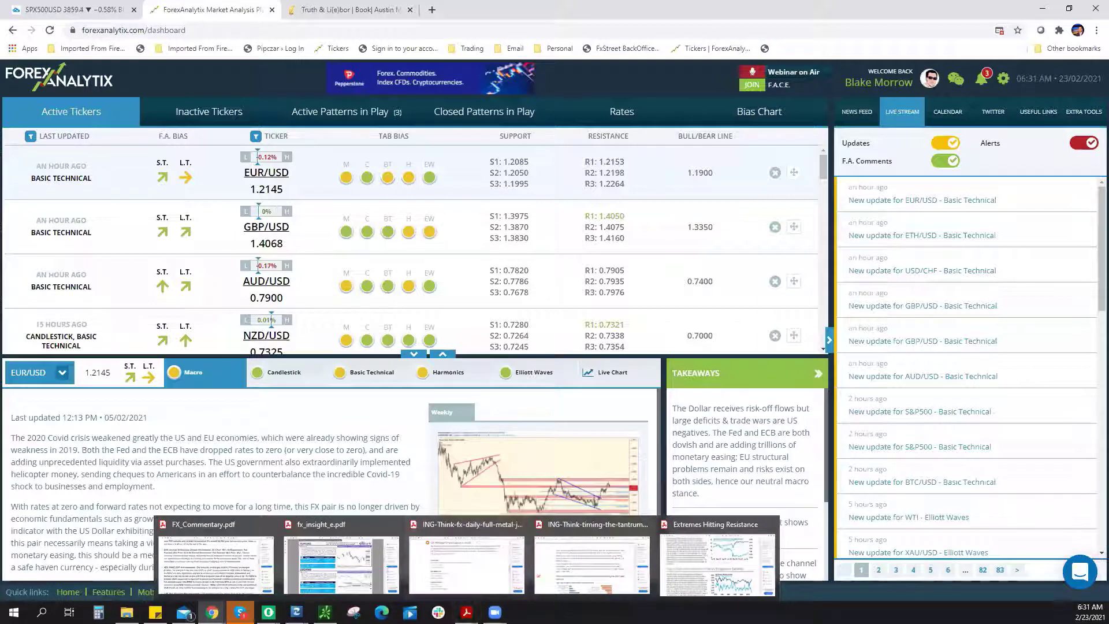
pyautogui.click(482, 591)
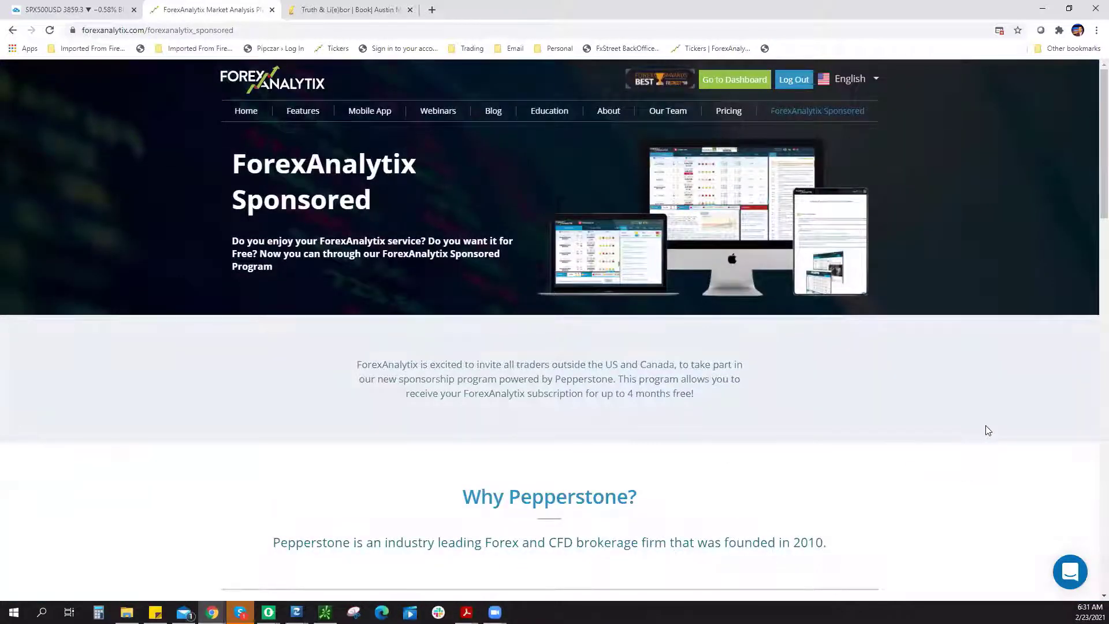
pyautogui.scroll(-4, 981, 426)
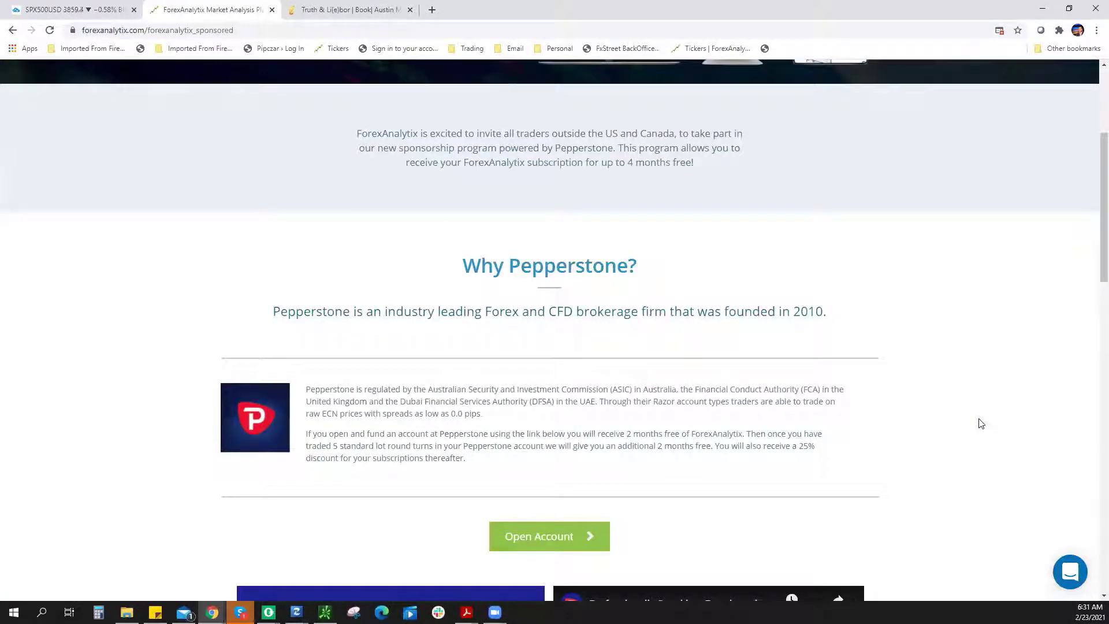
pyautogui.scroll(-3, 981, 425)
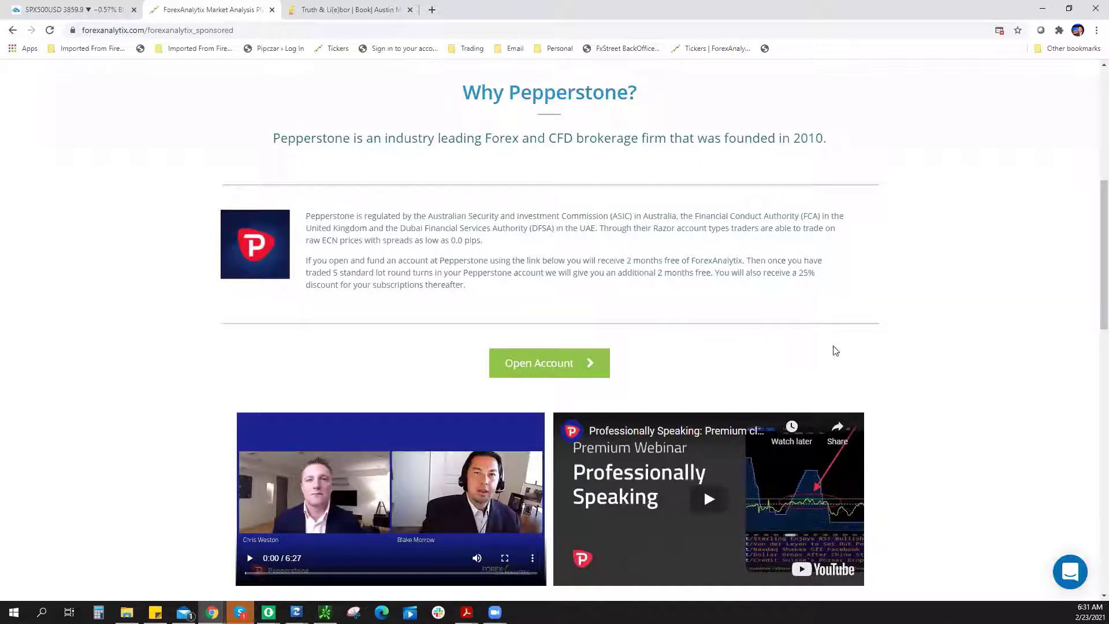
pyautogui.scroll(2, 839, 352)
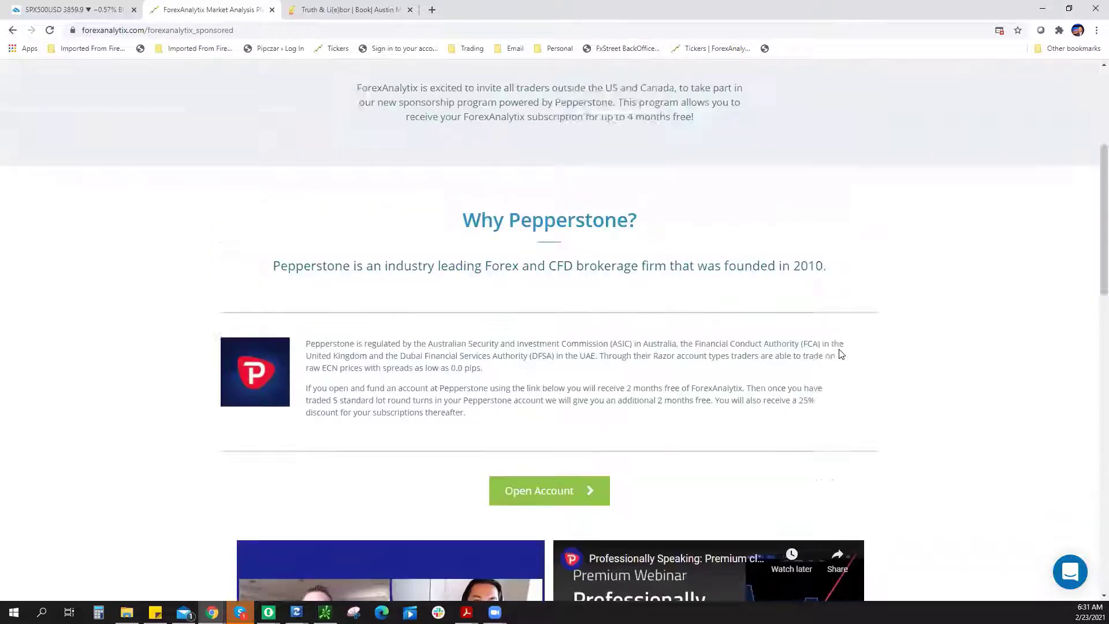
pyautogui.scroll(5, 841, 354)
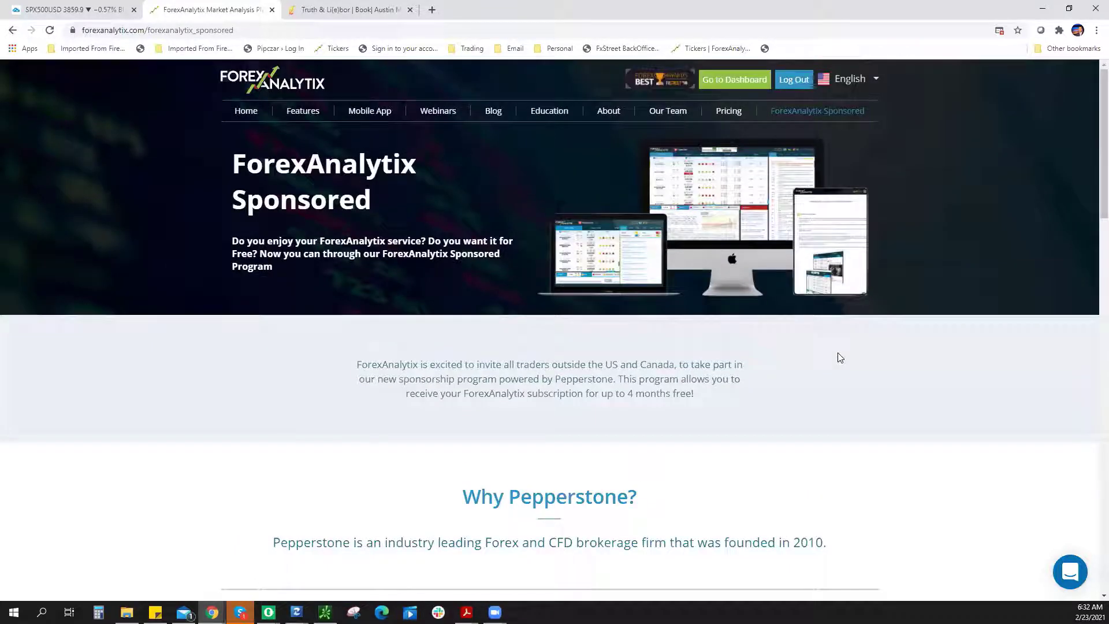
pyautogui.scroll(-6, 839, 353)
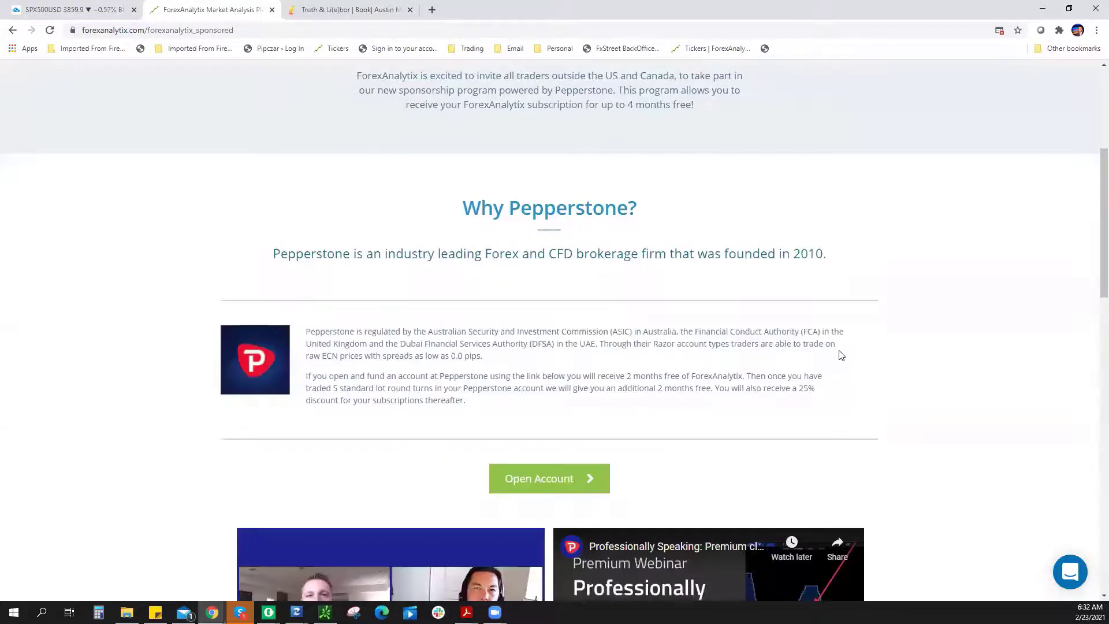
pyautogui.scroll(-2, 835, 347)
pyautogui.scroll(8, 830, 332)
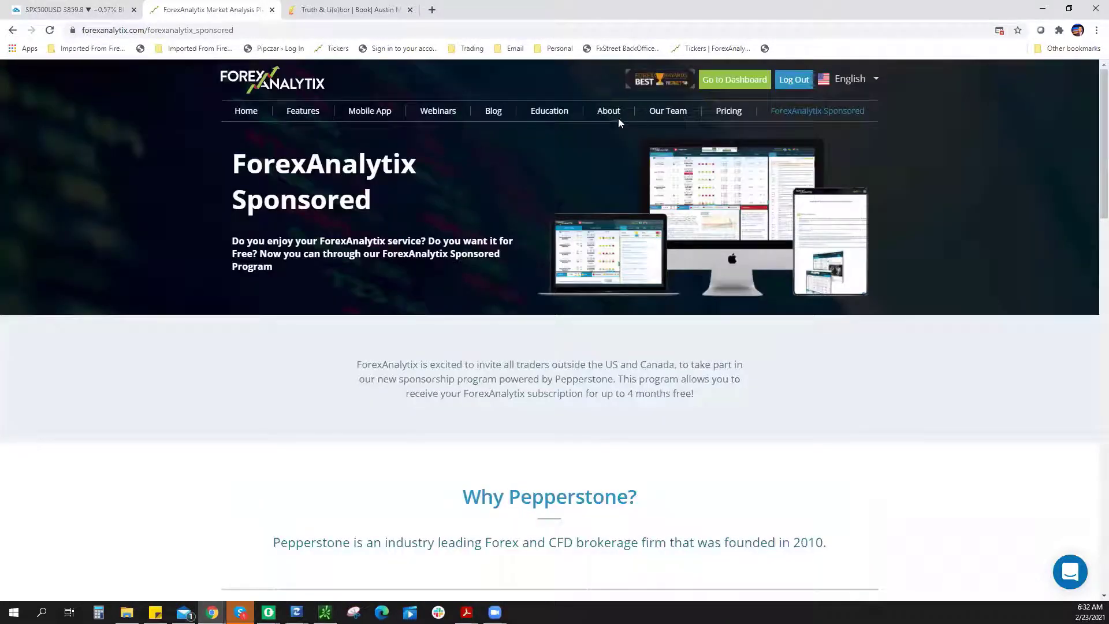
# Return to the ForexAnalytix home page, then load the member dashboard with Active Tickers.
pyautogui.click(247, 113)
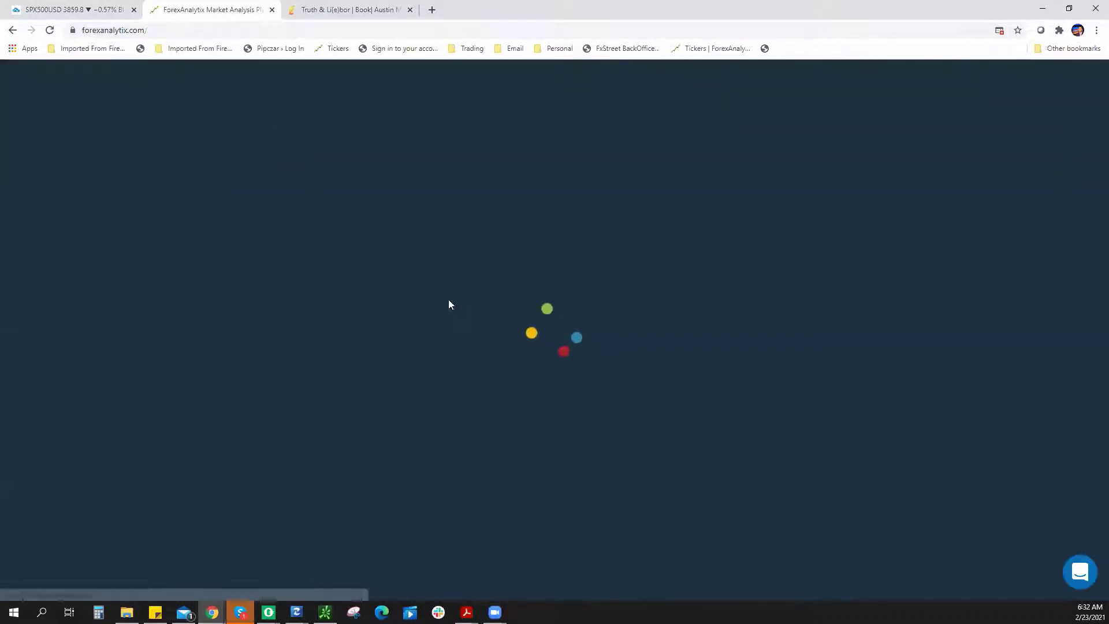
pyautogui.click(734, 80)
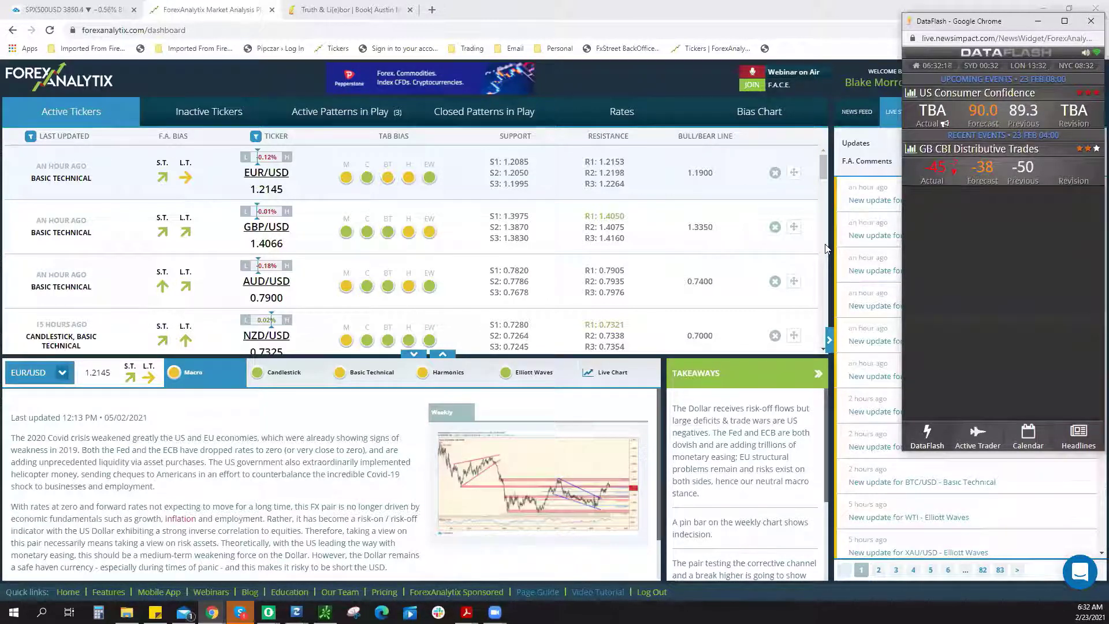
# Close the DataFlash news popup window.
pyautogui.click(1091, 21)
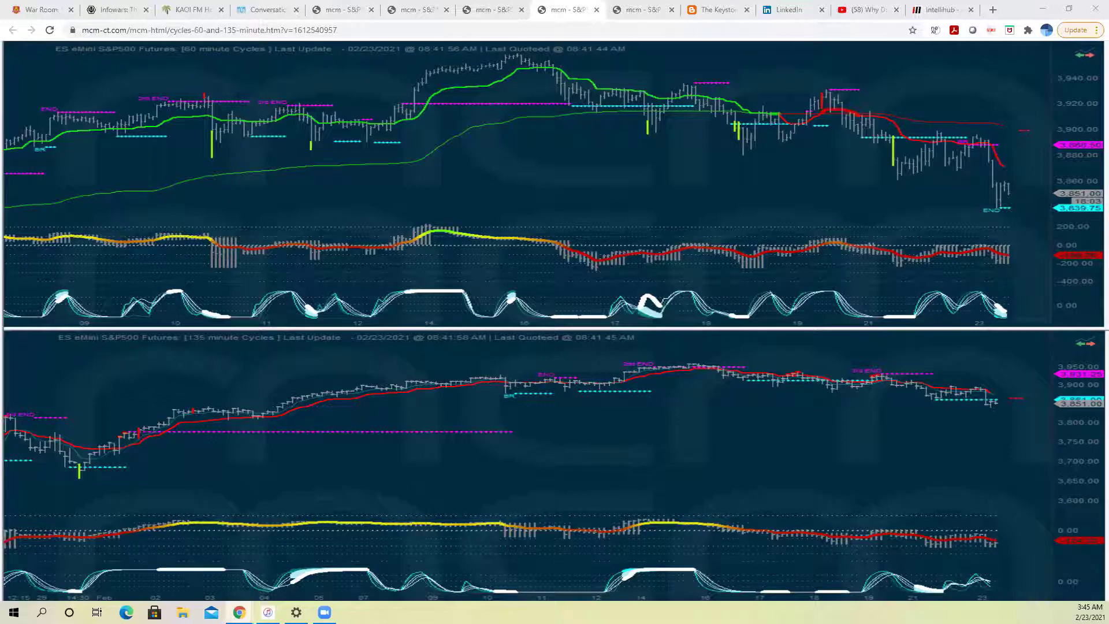
# Switch from the MCM cycle charts to the TradingView daily DXY chart window.
pyautogui.hotkey('alt', 'Tab')
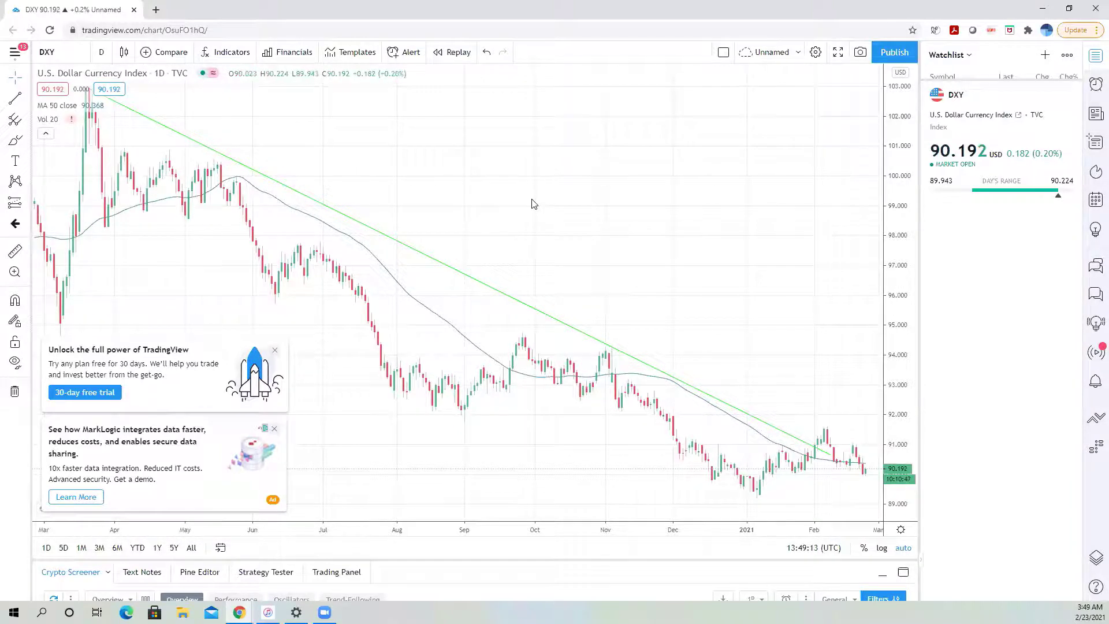
# Minimize the TradingView DXY window and switch to the VIX Central term structure page.
pyautogui.press('super+Down')
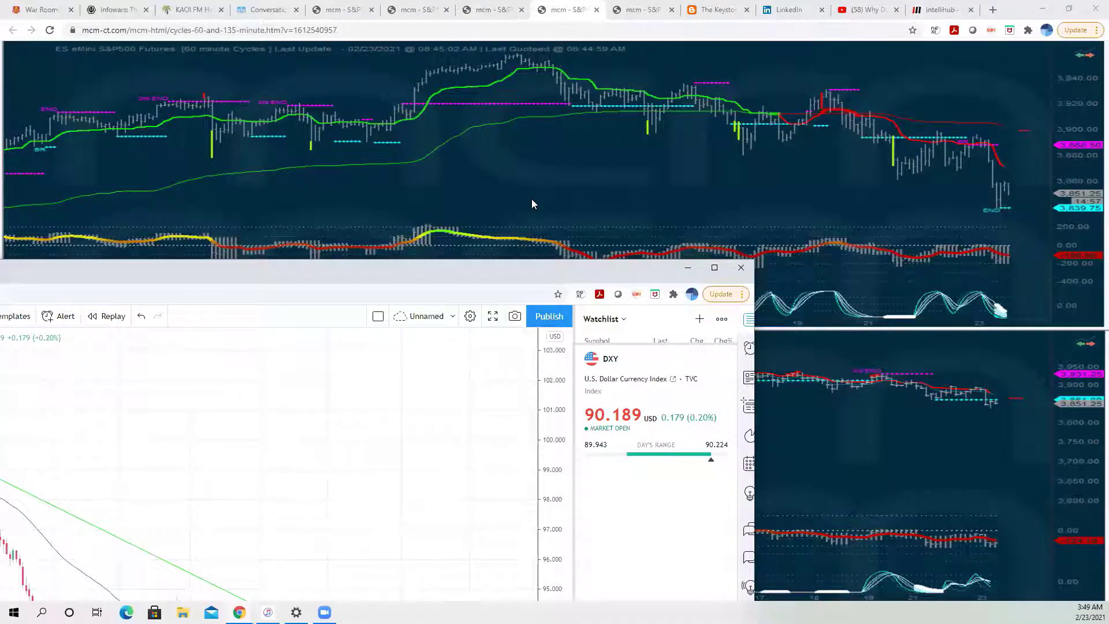
pyautogui.press('super+Down')
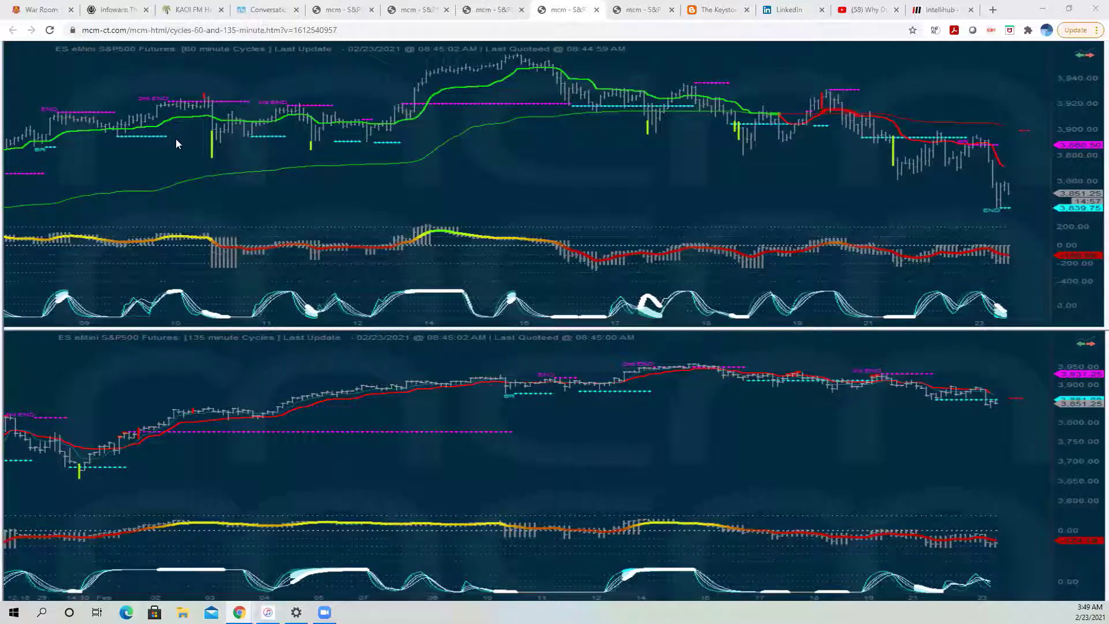
pyautogui.hotkey('alt', 'Tab')
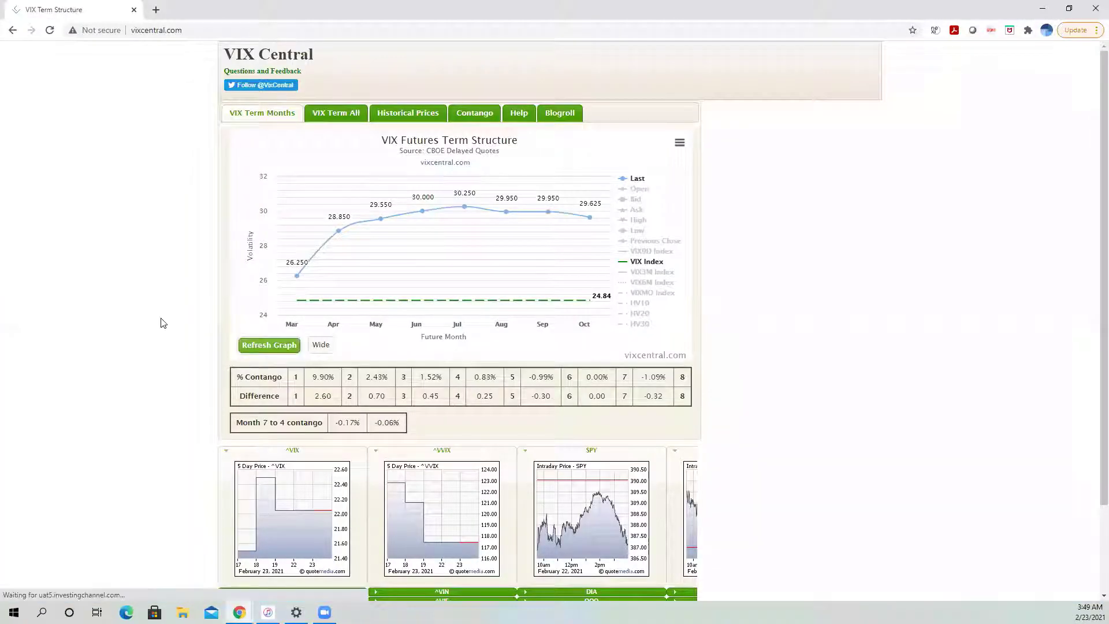